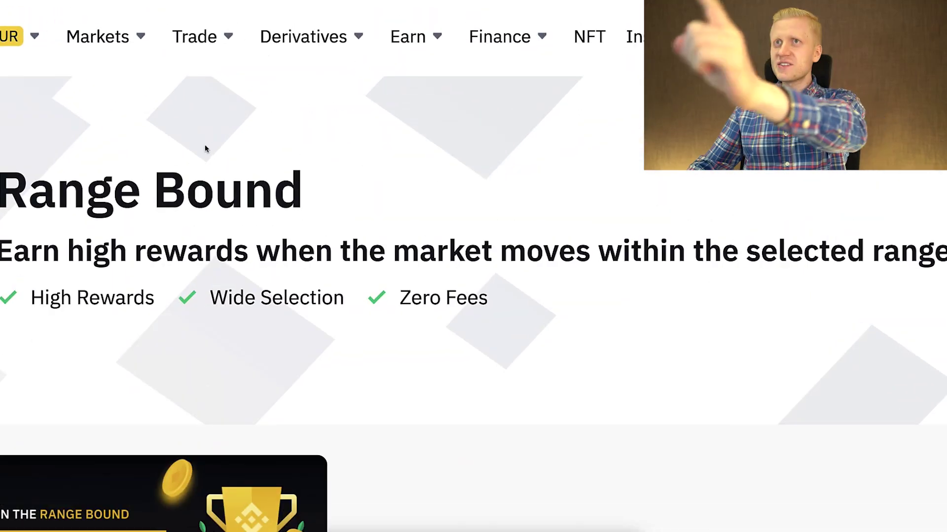
{"action": "scroll", "coordinate": [241, 157], "scroll_direction": "down", "scroll_amount": 3}
{"action": "scroll", "coordinate": [242, 158], "scroll_direction": "down", "scroll_amount": 6}
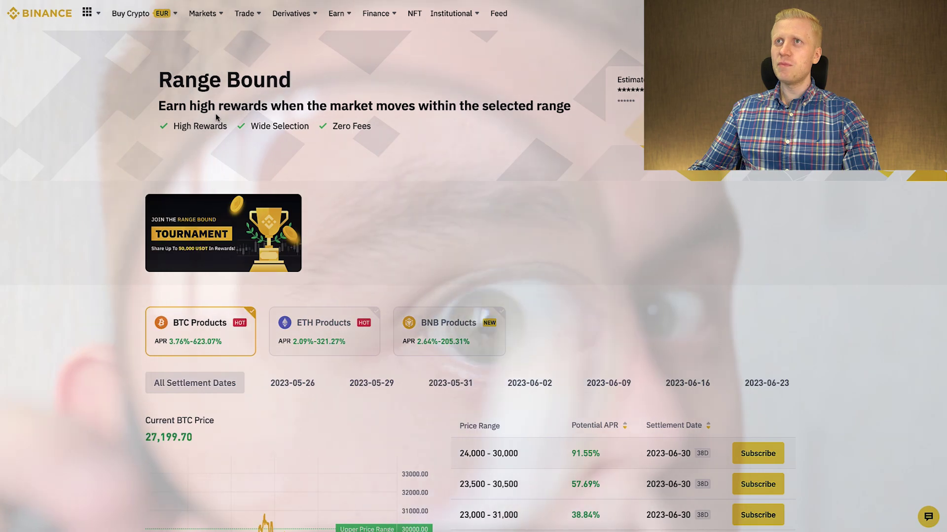
{"action": "scroll", "coordinate": [474, 266], "scroll_direction": "down", "scroll_amount": 10}
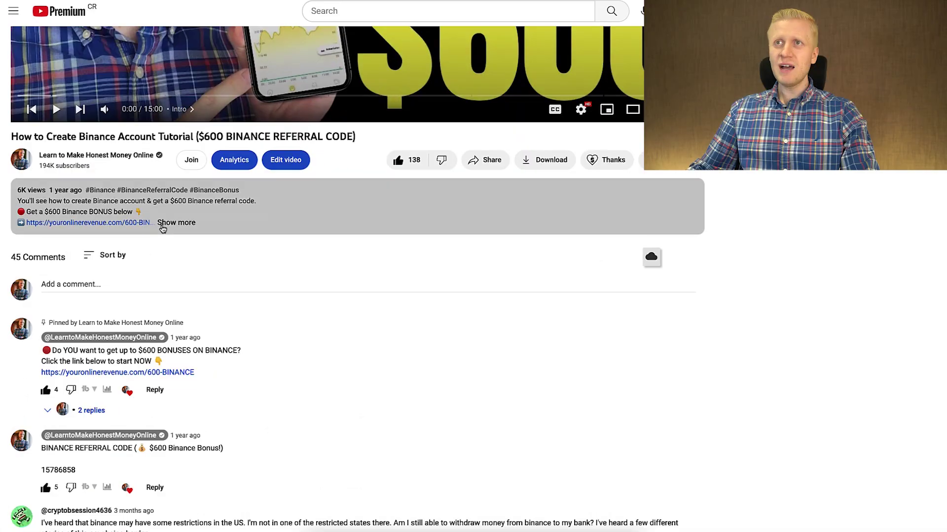
Step: Expand the description of the Binance account tutorial on YouTube and bring up the Binance sign-up page
{"action": "left_click", "coordinate": [162, 226]}
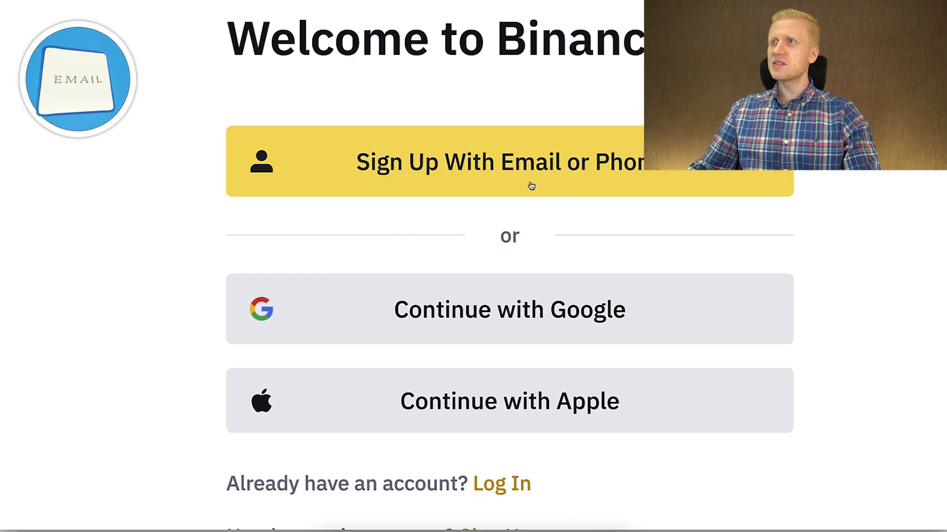
{"action": "scroll", "coordinate": [567, 245], "scroll_direction": "down", "scroll_amount": 2}
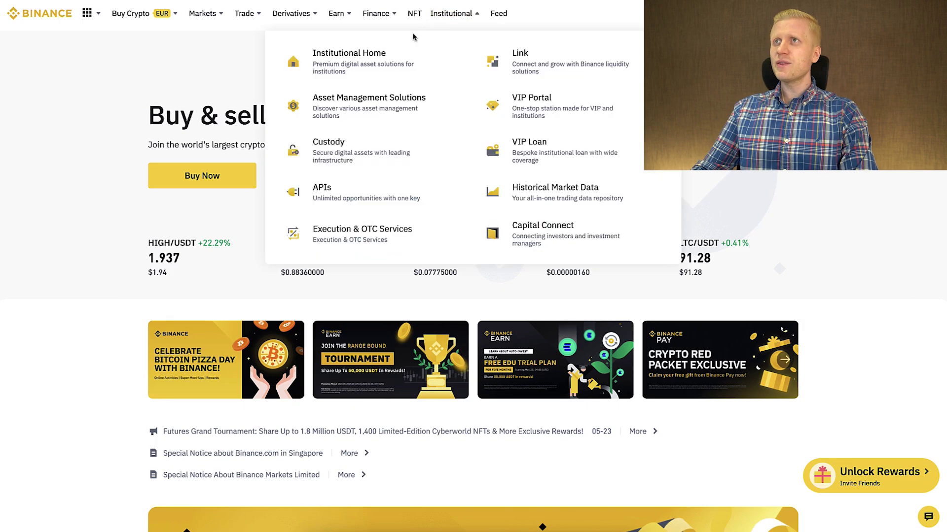
Step: Open the Range Bound product page from Binance's Earn offerings
{"action": "mouse_move", "coordinate": [340, 24]}
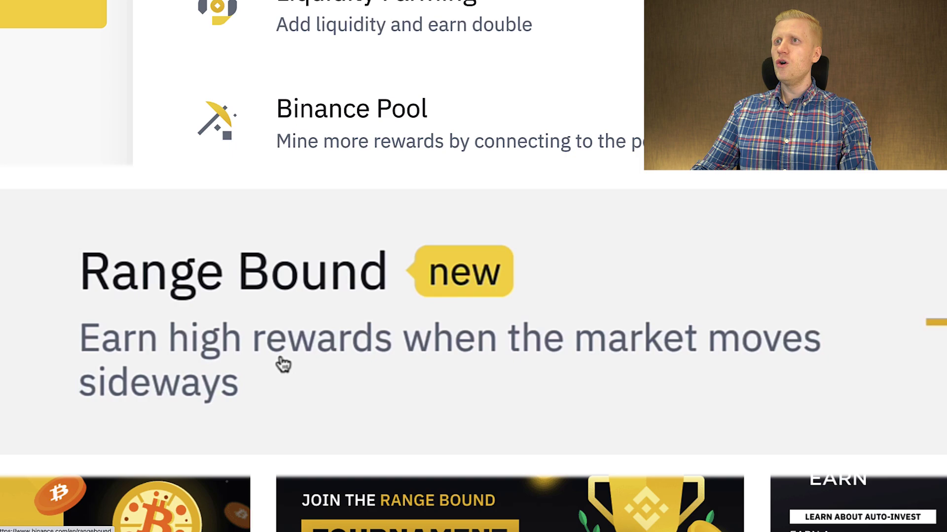
{"action": "left_click", "coordinate": [249, 356]}
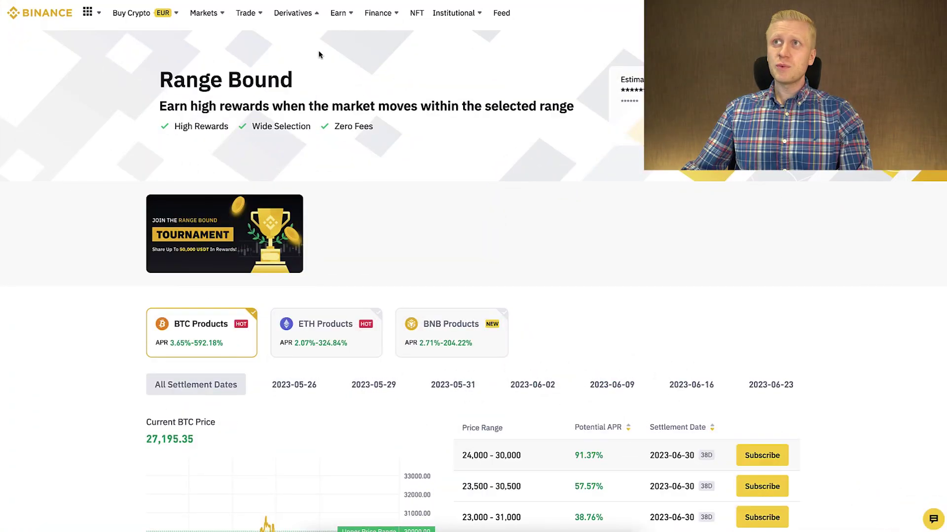
Step: Bring up the BTCUSD CM futures trading page and highlight the open position's PNL in BTC
{"action": "mouse_move", "coordinate": [295, 13]}
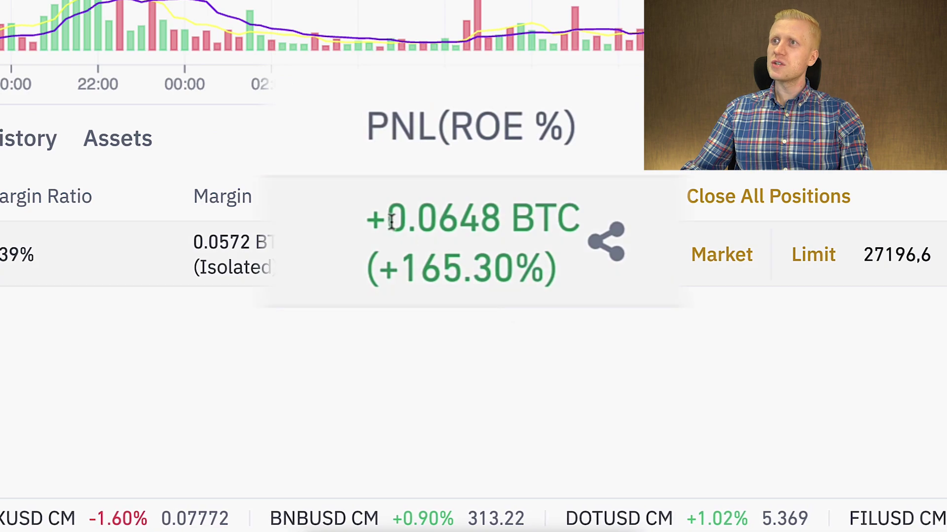
{"action": "left_click_drag", "start_coordinate": [390, 221], "coordinate": [527, 220]}
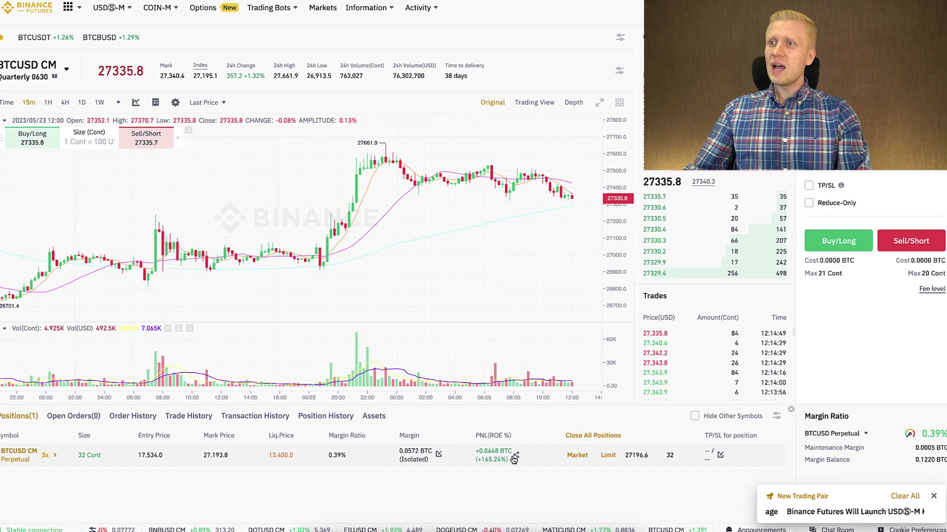
Step: Return to the Range Bound page with BTC Products selected and highlight the current BTC price
{"action": "scroll", "coordinate": [512, 456], "scroll_direction": "down", "scroll_amount": 1}
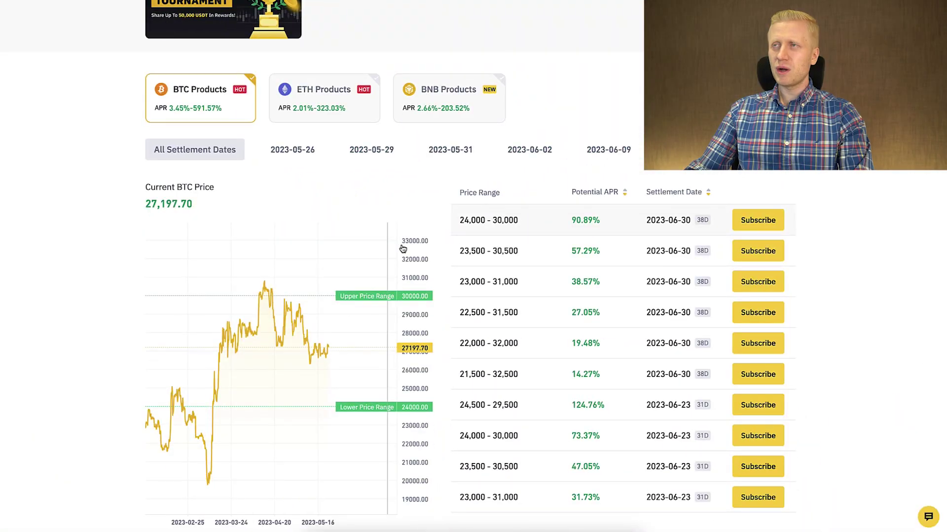
{"action": "scroll", "coordinate": [403, 249], "scroll_direction": "down", "scroll_amount": 1}
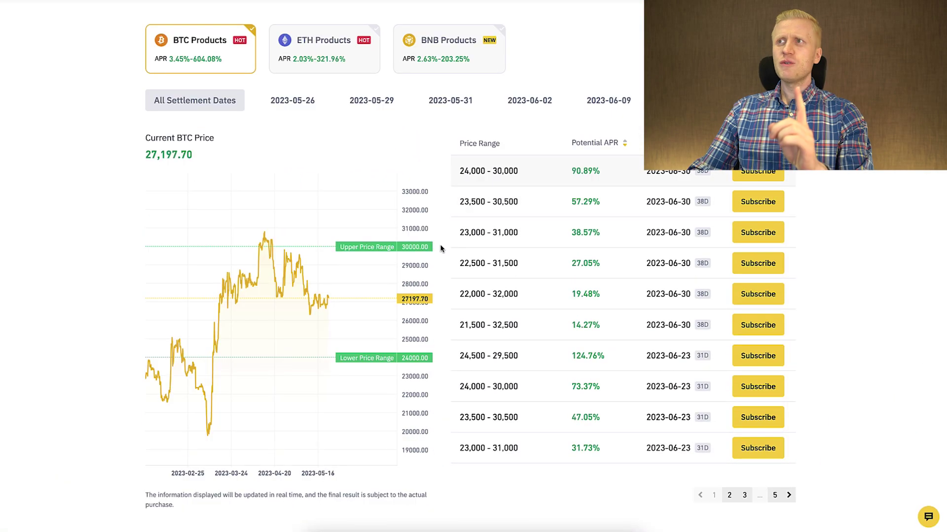
{"action": "left_click_drag", "start_coordinate": [218, 138], "coordinate": [173, 129]}
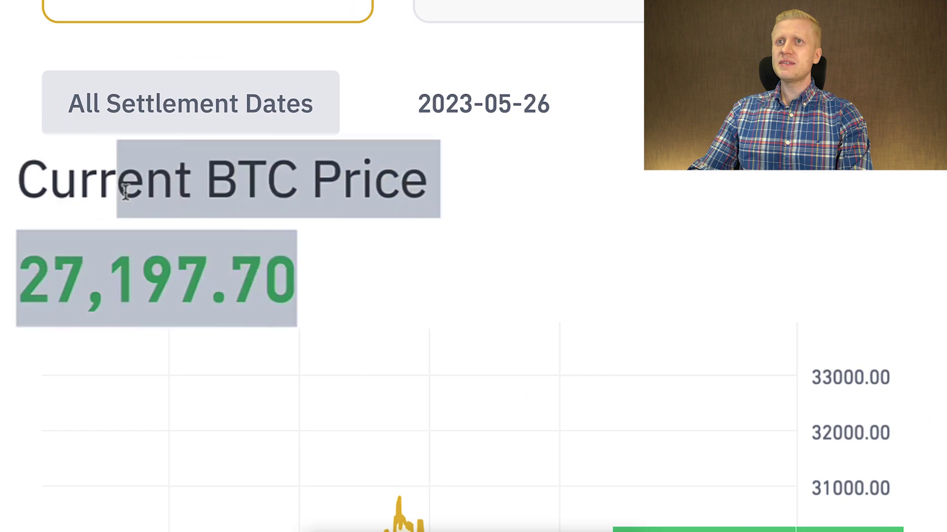
{"action": "left_click", "coordinate": [31, 176]}
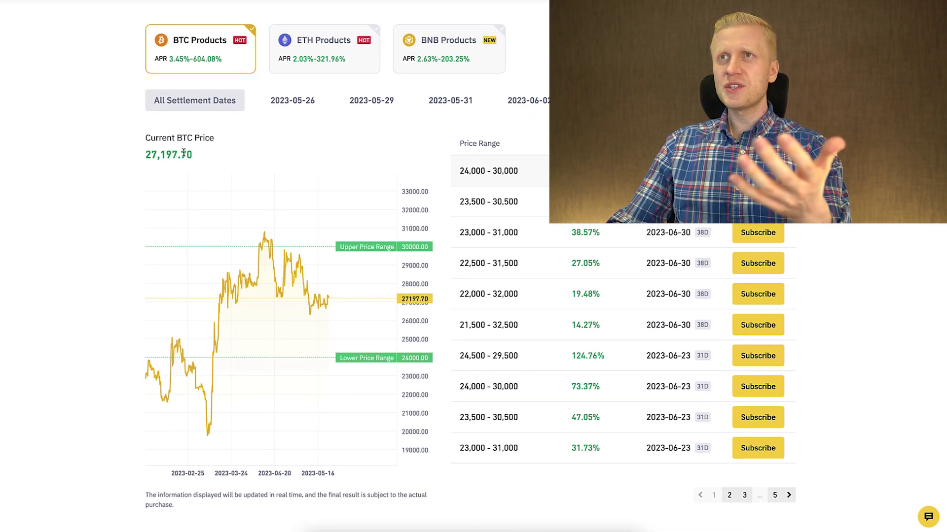
Step: Compare the potential APR of the listed BTC price ranges and their settlement dates
{"action": "scroll", "coordinate": [182, 148], "scroll_direction": "up", "scroll_amount": 4}
{"action": "scroll", "coordinate": [195, 336], "scroll_direction": "down", "scroll_amount": 1}
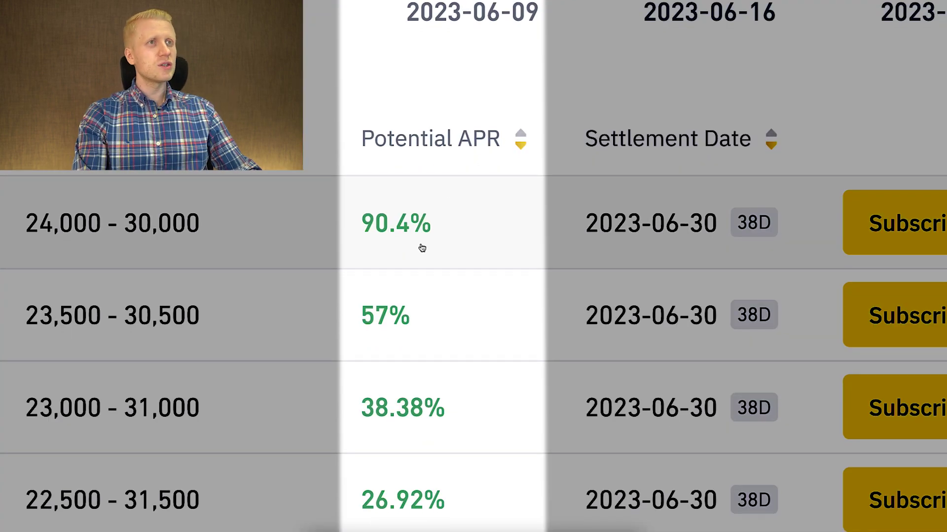
{"action": "scroll", "coordinate": [409, 224], "scroll_direction": "down", "scroll_amount": 5}
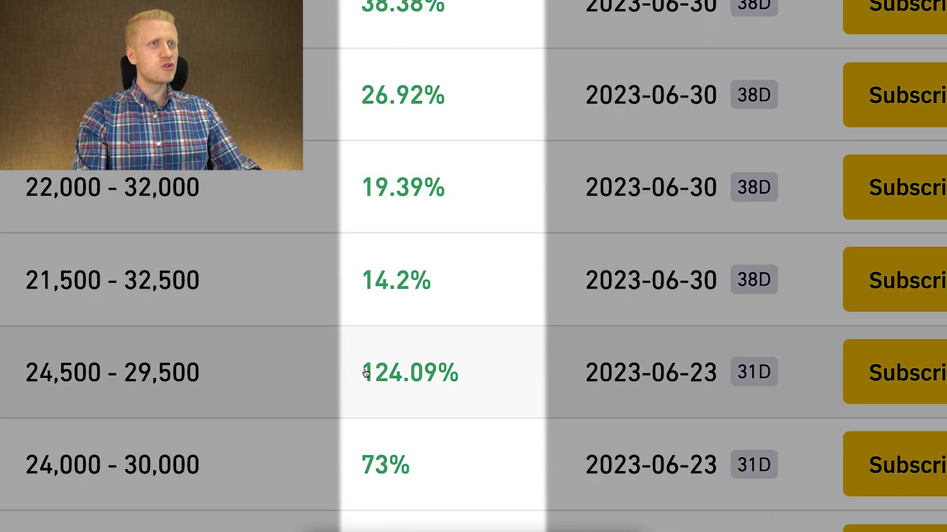
{"action": "scroll", "coordinate": [365, 373], "scroll_direction": "down", "scroll_amount": 3}
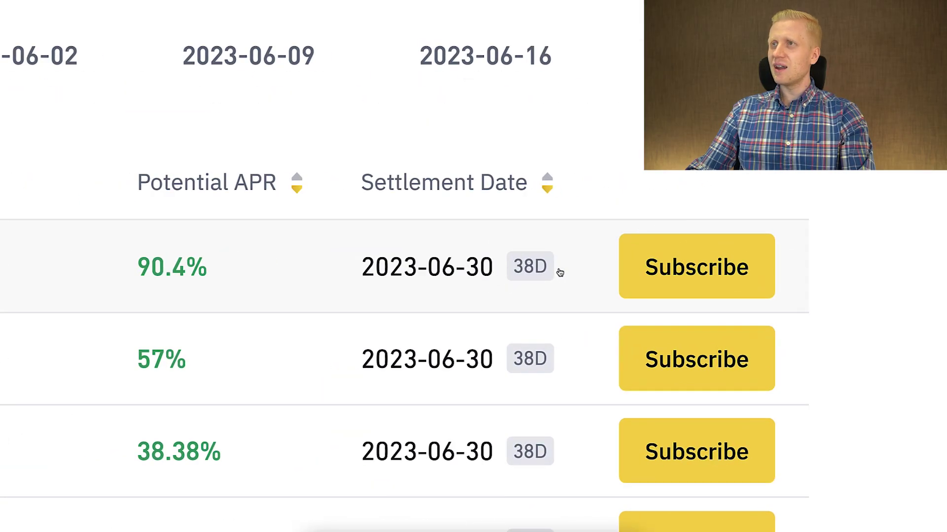
Step: Try sorting the BTC product list by settlement date and by potential APR
{"action": "left_click", "coordinate": [548, 190]}
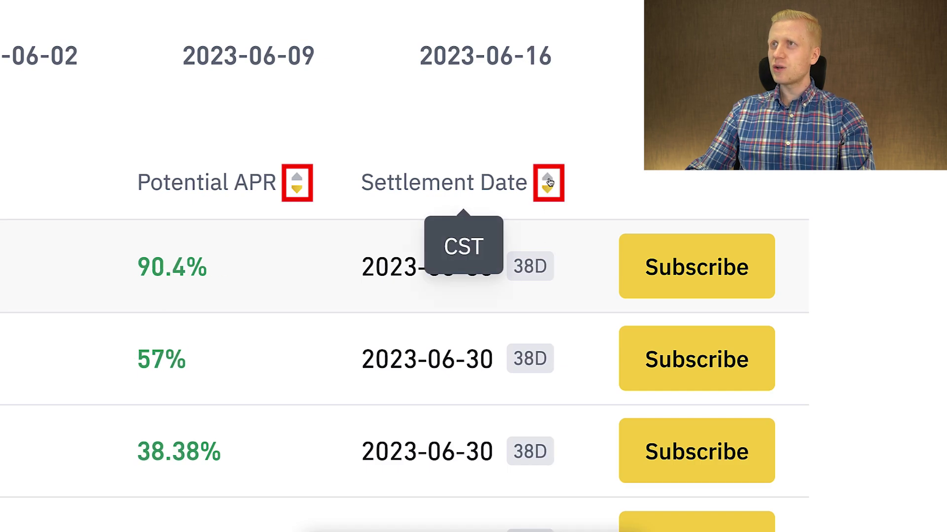
{"action": "left_click", "coordinate": [548, 191]}
{"action": "left_click", "coordinate": [548, 192]}
{"action": "left_click", "coordinate": [298, 191]}
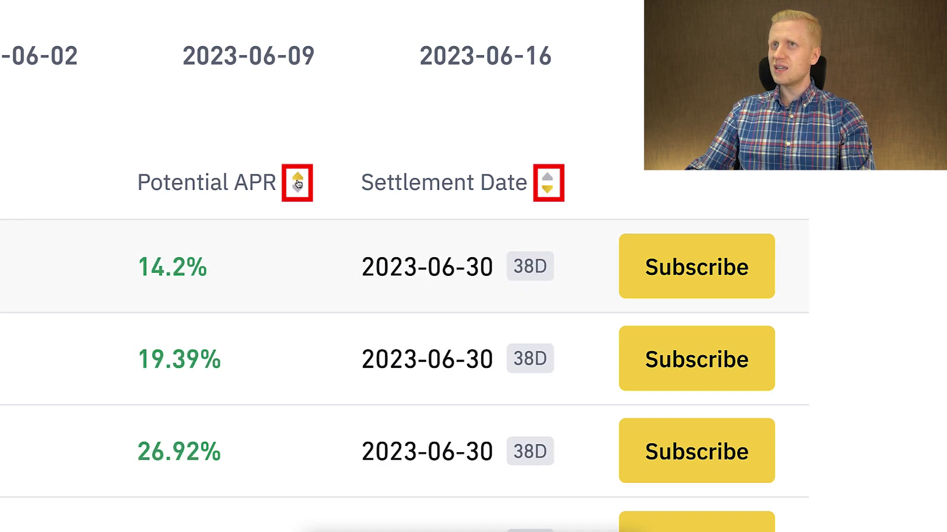
{"action": "left_click", "coordinate": [297, 192]}
{"action": "left_click", "coordinate": [298, 183]}
{"action": "left_click", "coordinate": [298, 183]}
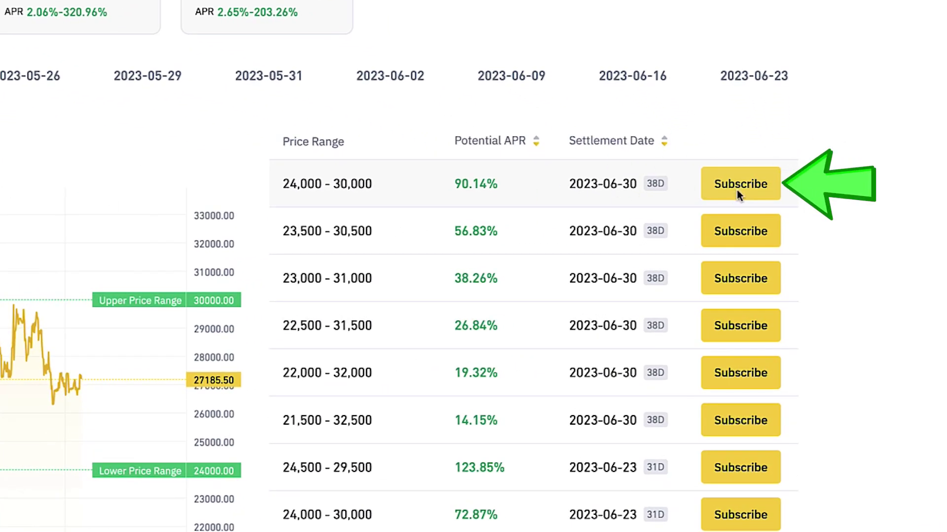
Step: Open the subscription form for the 24,000 - 30,000 range settling on 2023-06-30, then close it
{"action": "left_click", "coordinate": [736, 190]}
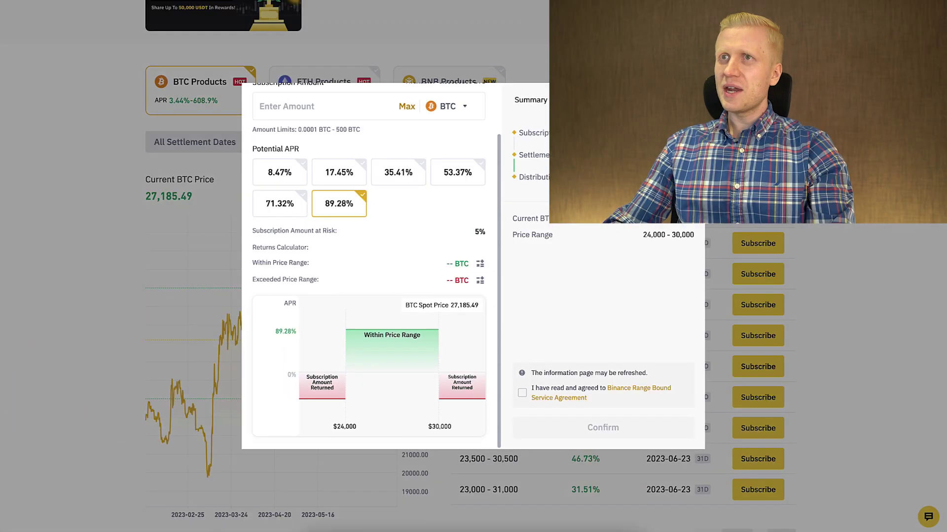
{"action": "key", "text": "Escape"}
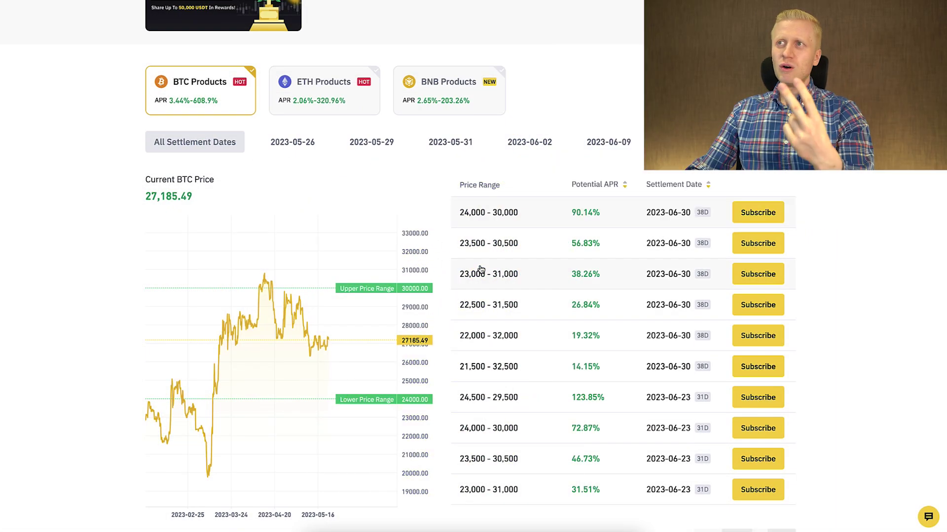
Step: Open the subscription form for the 24,000 - 30,000 BTC range and highlight the APR beside its returns chart
{"action": "scroll", "coordinate": [481, 269], "scroll_direction": "down", "scroll_amount": 2}
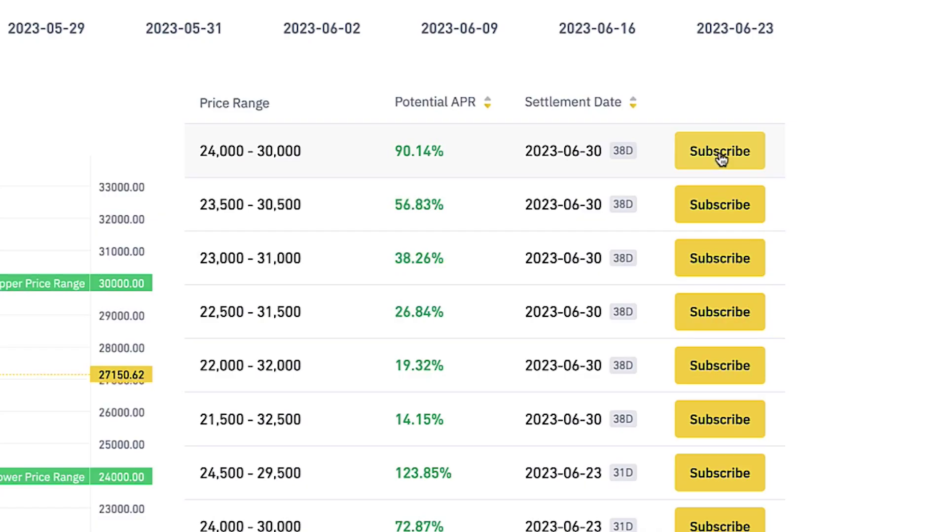
{"action": "left_click", "coordinate": [720, 153]}
{"action": "scroll", "coordinate": [392, 360], "scroll_direction": "down", "scroll_amount": 1}
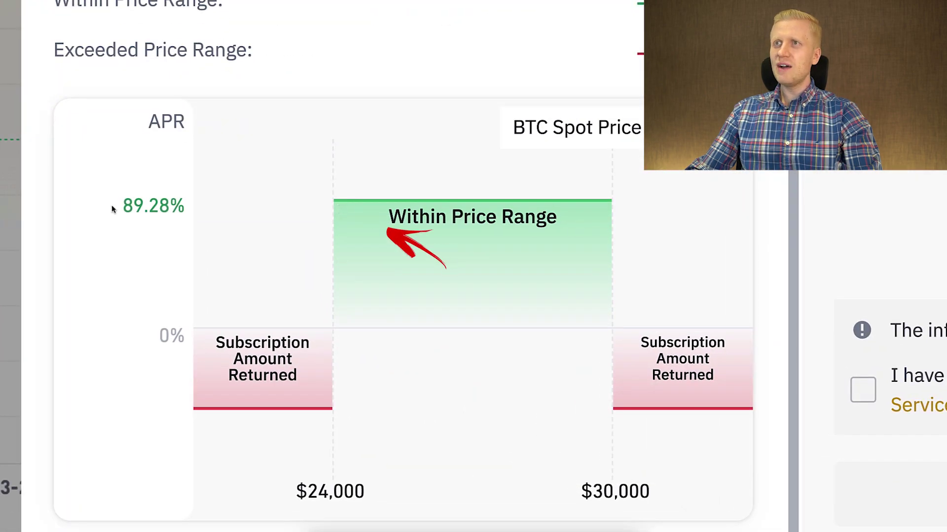
{"action": "left_click_drag", "start_coordinate": [113, 209], "coordinate": [174, 205]}
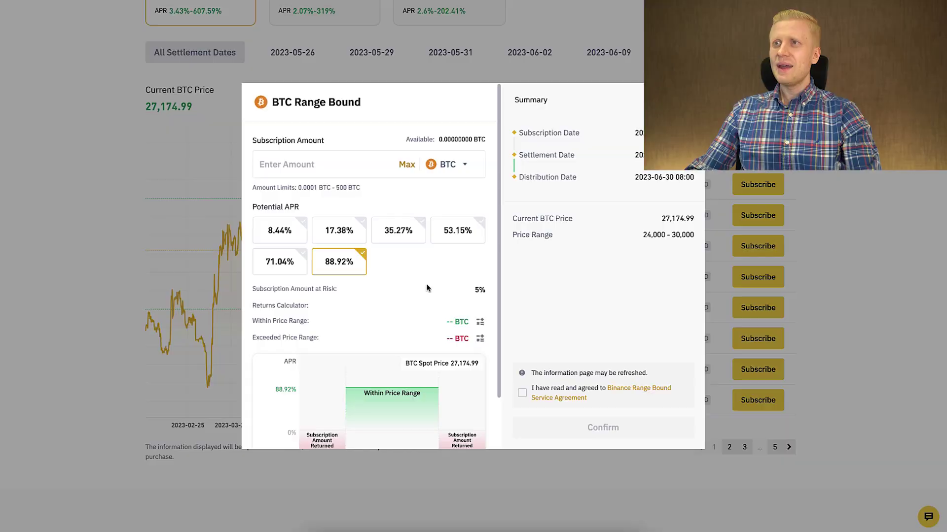
Step: Highlight the Subscription Amount at Risk entry below the potential APR options
{"action": "scroll", "coordinate": [429, 287], "scroll_direction": "down", "scroll_amount": 1}
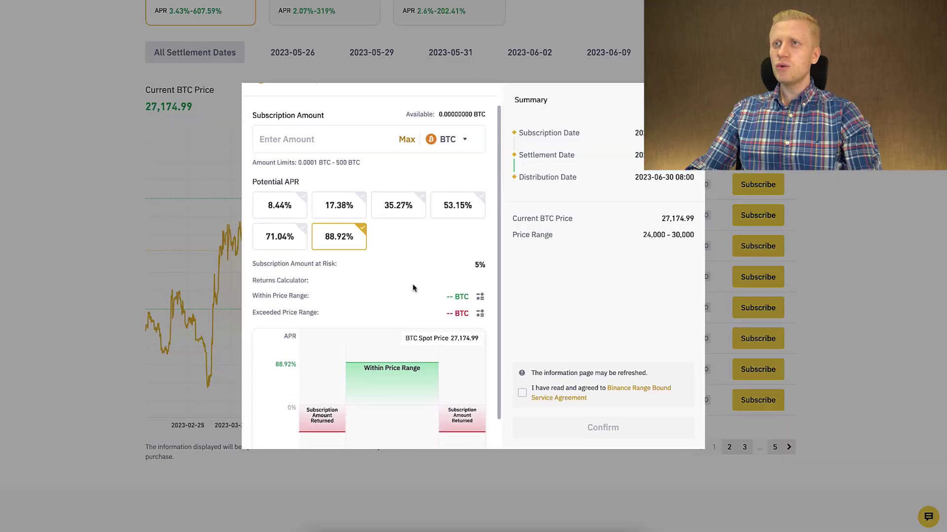
{"action": "scroll", "coordinate": [414, 287], "scroll_direction": "down", "scroll_amount": 1}
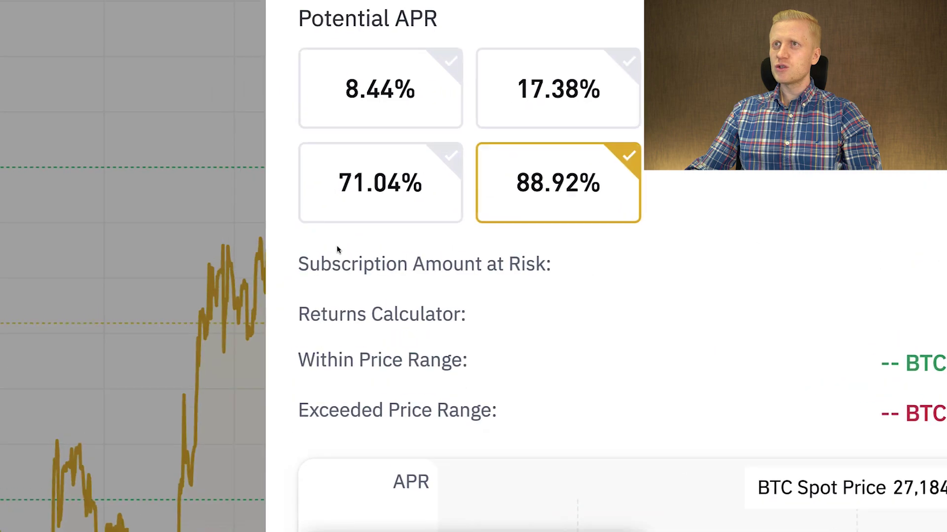
{"action": "left_click_drag", "start_coordinate": [253, 230], "coordinate": [316, 234]}
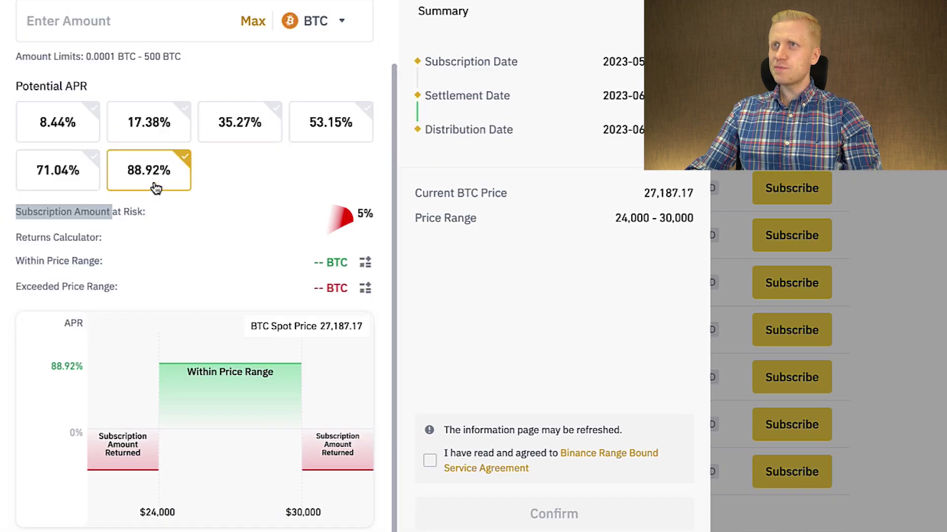
{"action": "left_click", "coordinate": [481, 231]}
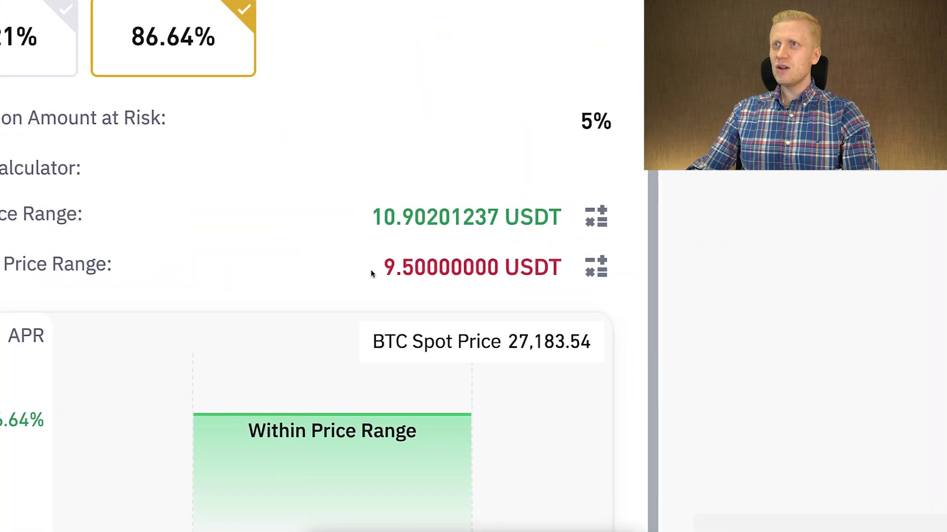
Step: Highlight the calculated USDT returns for the exceeded price range and for within the price range
{"action": "left_click_drag", "start_coordinate": [434, 273], "coordinate": [499, 273]}
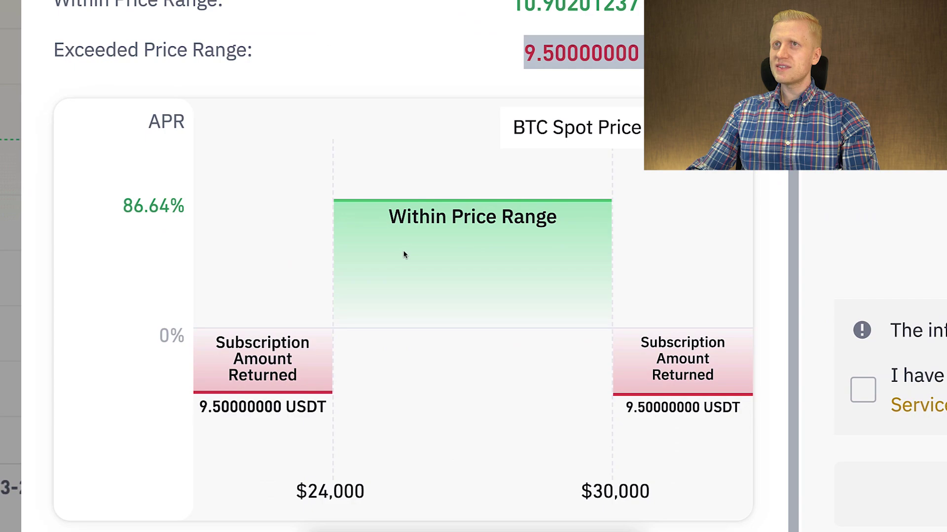
{"action": "scroll", "coordinate": [533, 110], "scroll_direction": "up", "scroll_amount": 1}
{"action": "left_click_drag", "start_coordinate": [641, 65], "coordinate": [559, 58]}
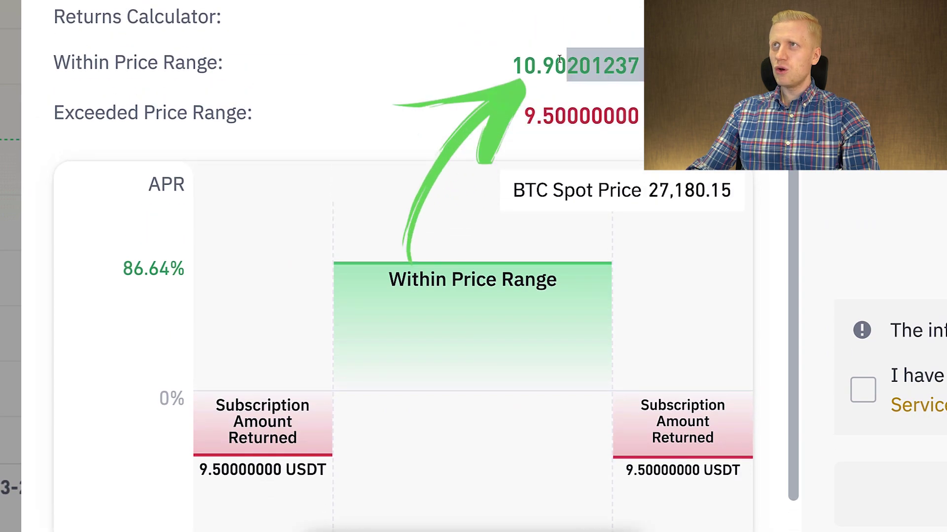
{"action": "left_click", "coordinate": [516, 61]}
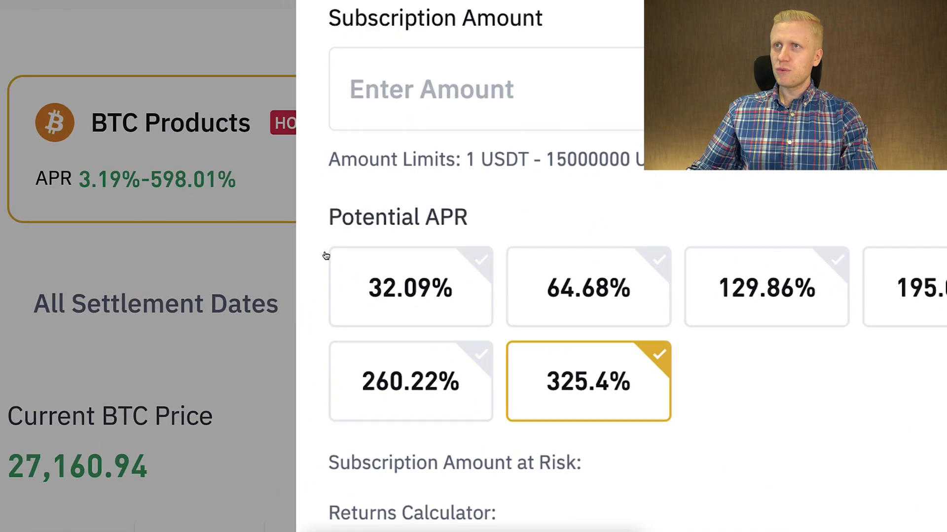
Step: Set the subscription currency to BTC and choose the Beginner potential APR option
{"action": "left_click", "coordinate": [458, 191]}
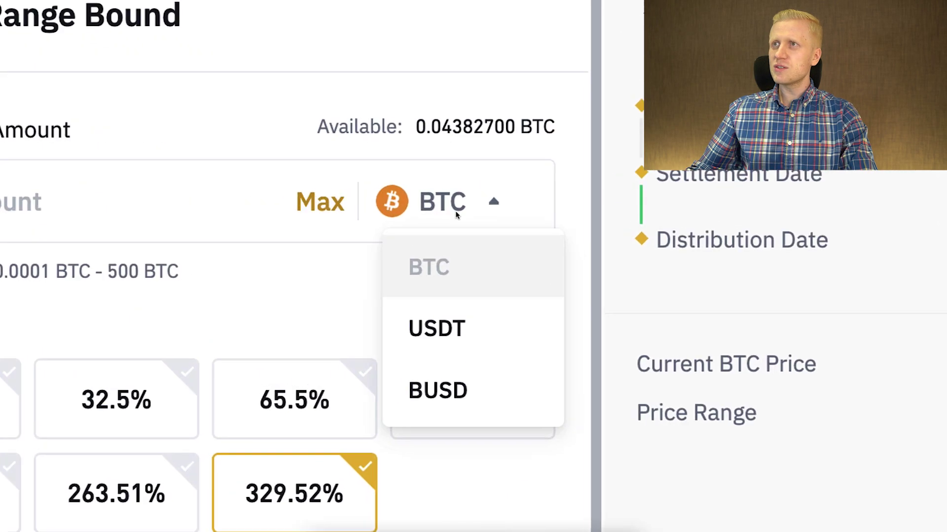
{"action": "left_click", "coordinate": [317, 242]}
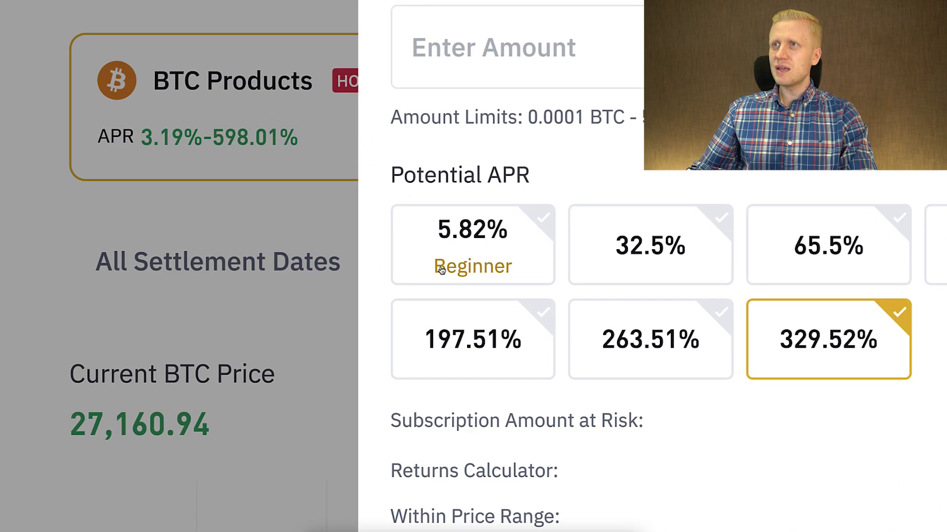
{"action": "left_click", "coordinate": [443, 268]}
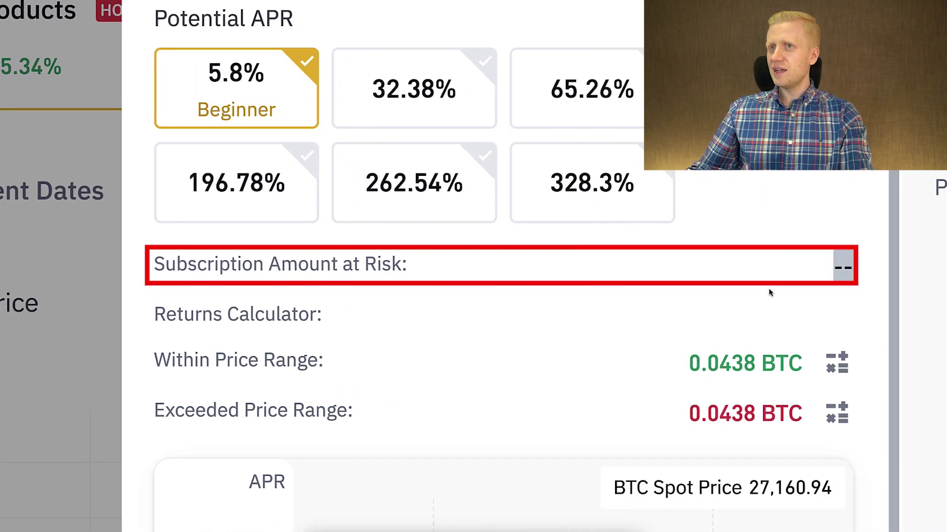
Step: Examine the Beginner option's returns chart, highlighting its Within Price Range area
{"action": "scroll", "coordinate": [768, 294], "scroll_direction": "down", "scroll_amount": 2}
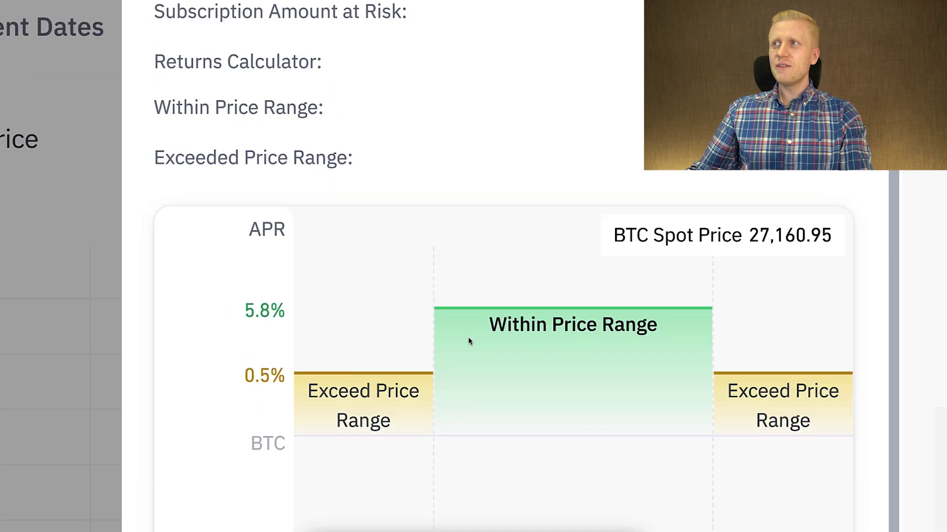
{"action": "left_click_drag", "start_coordinate": [481, 335], "coordinate": [575, 321]}
{"action": "left_click", "coordinate": [482, 350]}
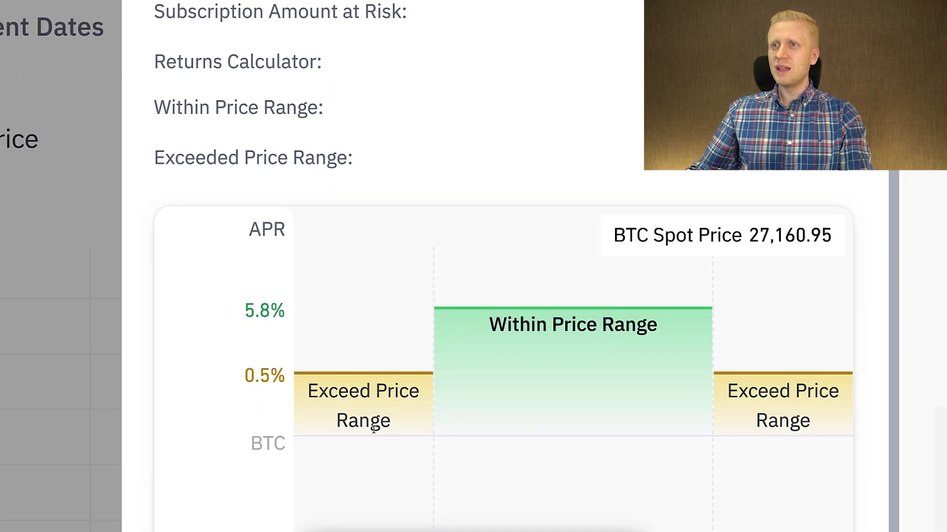
Step: Highlight the chart's Exceed Price Range area and the Beginner option's calculated BTC returns within and beyond the price range
{"action": "left_click_drag", "start_coordinate": [738, 391], "coordinate": [791, 413]}
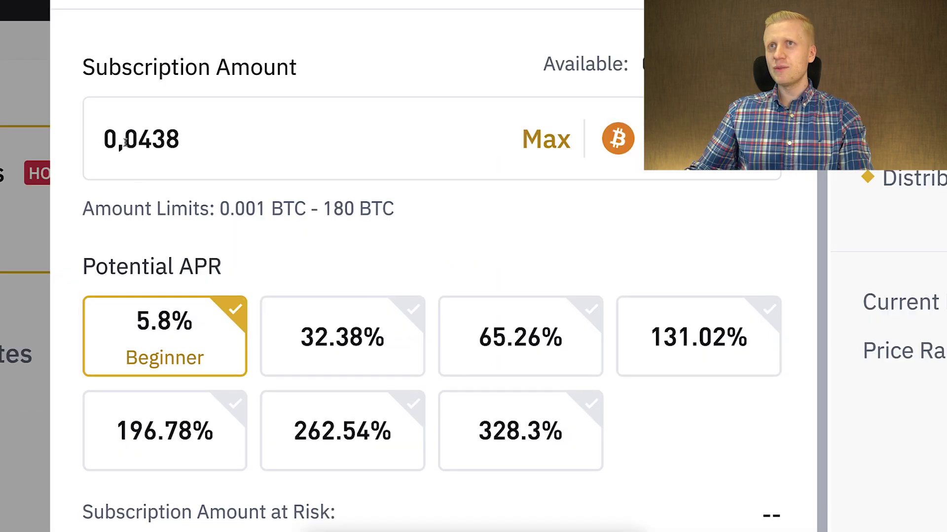
{"action": "mouse_move", "coordinate": [126, 141]}
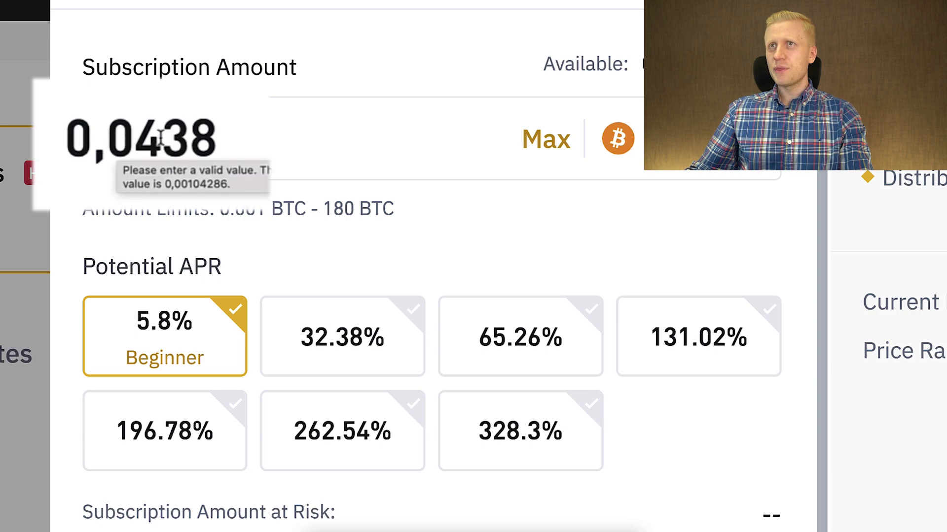
{"action": "scroll", "coordinate": [553, 300], "scroll_direction": "down", "scroll_amount": 3}
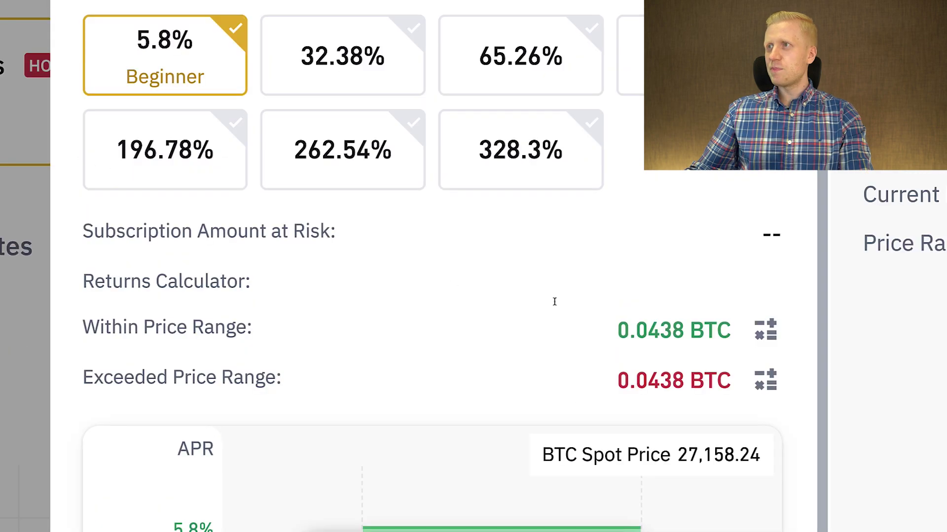
{"action": "left_click_drag", "start_coordinate": [738, 334], "coordinate": [614, 335]}
{"action": "left_click_drag", "start_coordinate": [738, 379], "coordinate": [593, 375]}
{"action": "left_click", "coordinate": [583, 373]}
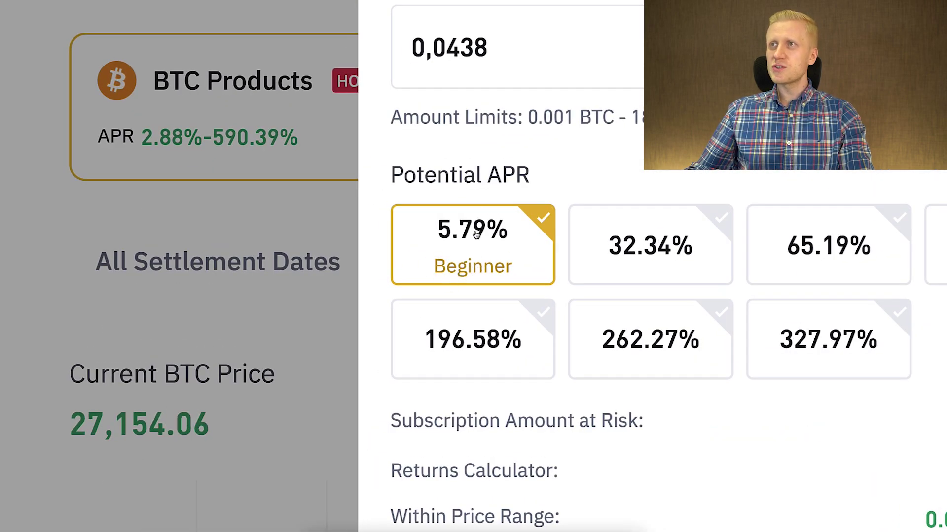
{"action": "scroll", "coordinate": [375, 390], "scroll_direction": "down", "scroll_amount": 2}
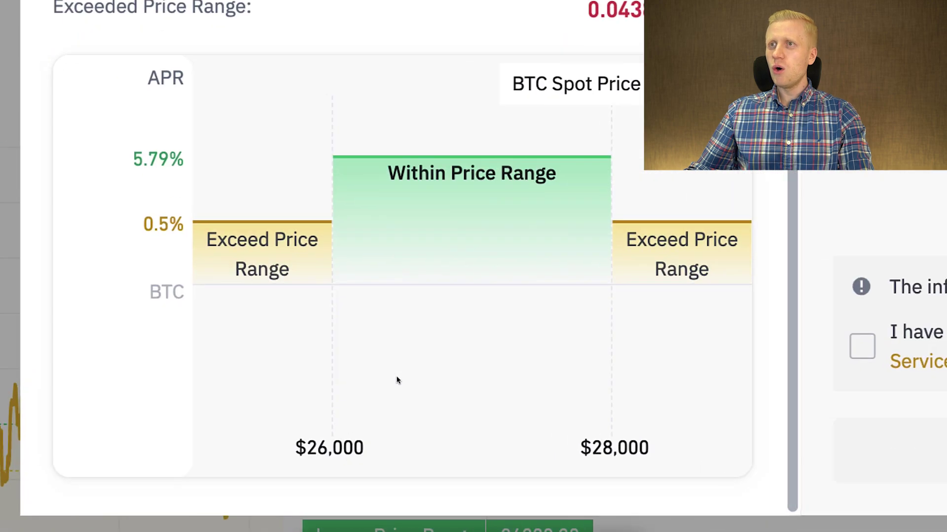
{"action": "scroll", "coordinate": [398, 380], "scroll_direction": "up", "scroll_amount": 2}
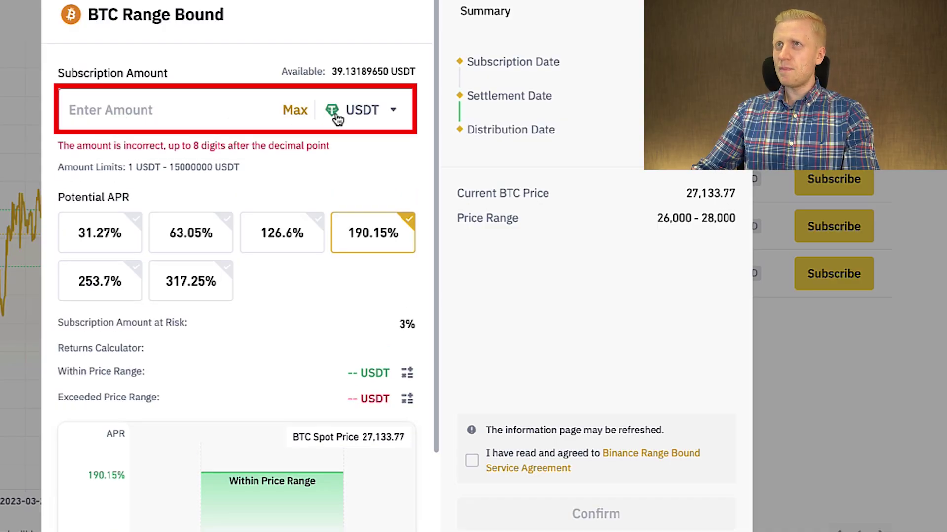
Step: Set the subscription amount to 10 USDT, note the minimum amount limit, and choose the 317.25% potential APR option
{"action": "left_click", "coordinate": [332, 112]}
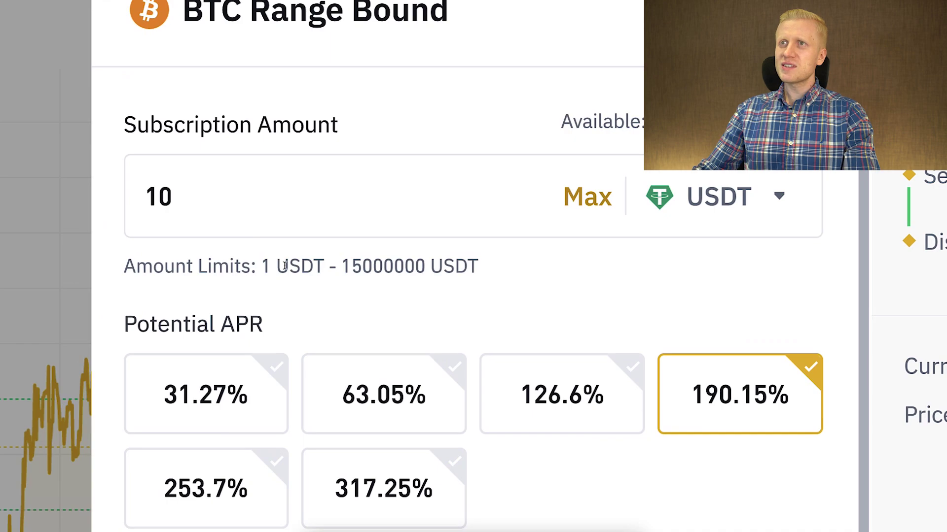
{"action": "left_click_drag", "start_coordinate": [261, 268], "coordinate": [317, 270]}
{"action": "left_click", "coordinate": [301, 265]}
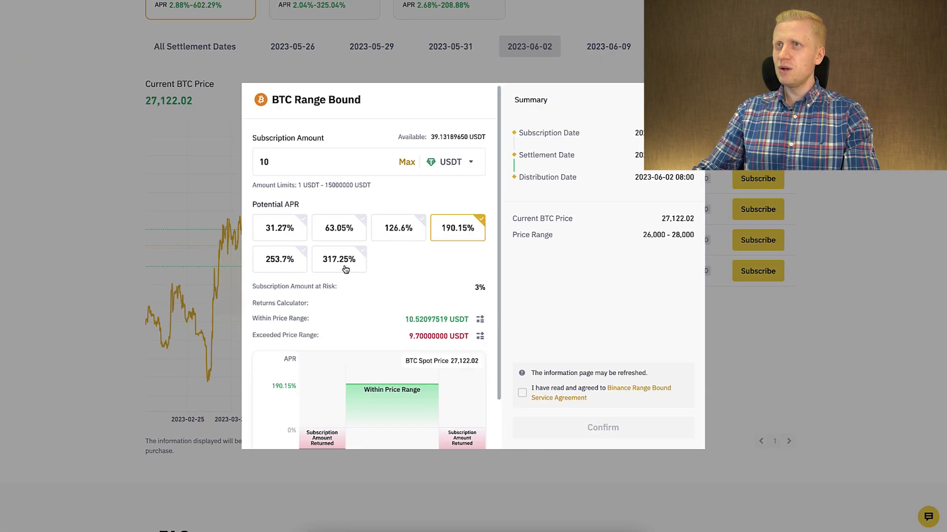
{"action": "left_click", "coordinate": [345, 269]}
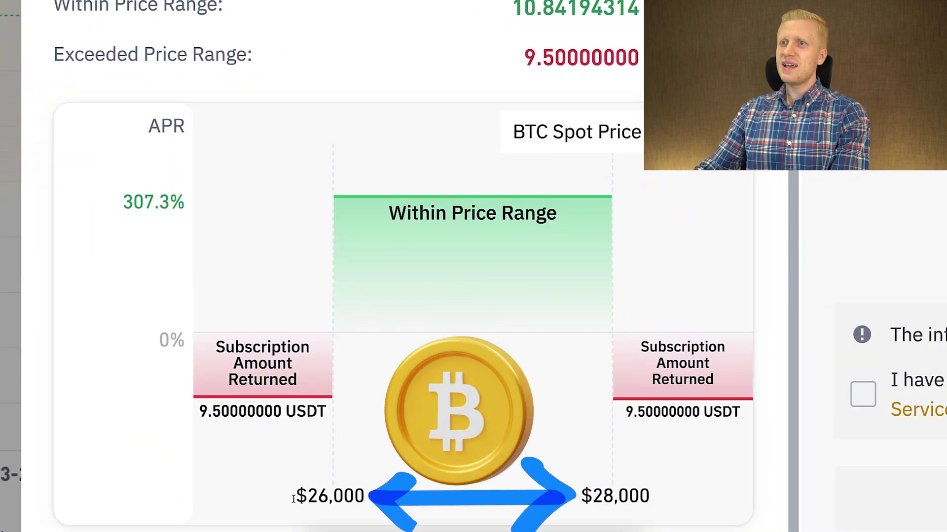
Step: Highlight the lower and upper price bounds on the returns chart and the calculated USDT return within the price range
{"action": "left_click_drag", "start_coordinate": [296, 498], "coordinate": [369, 500]}
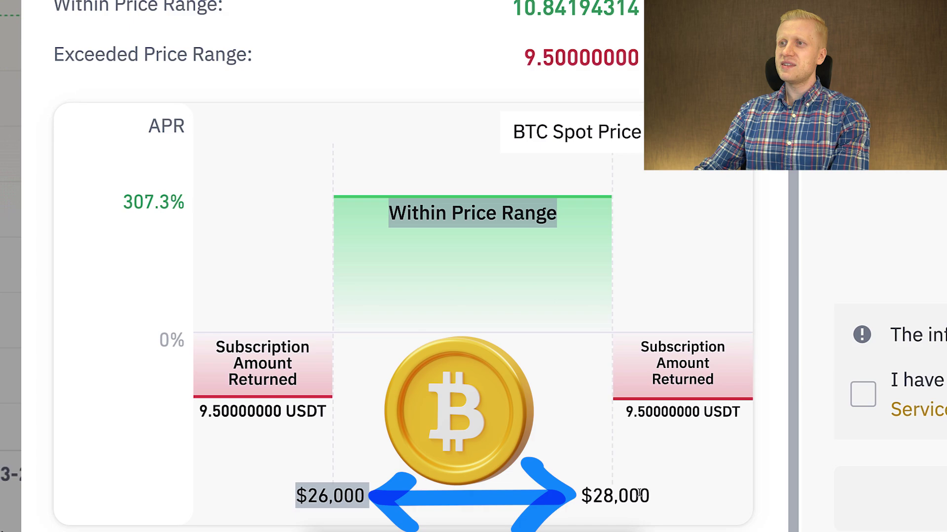
{"action": "left_click_drag", "start_coordinate": [639, 493], "coordinate": [590, 496]}
{"action": "left_click", "coordinate": [575, 433]}
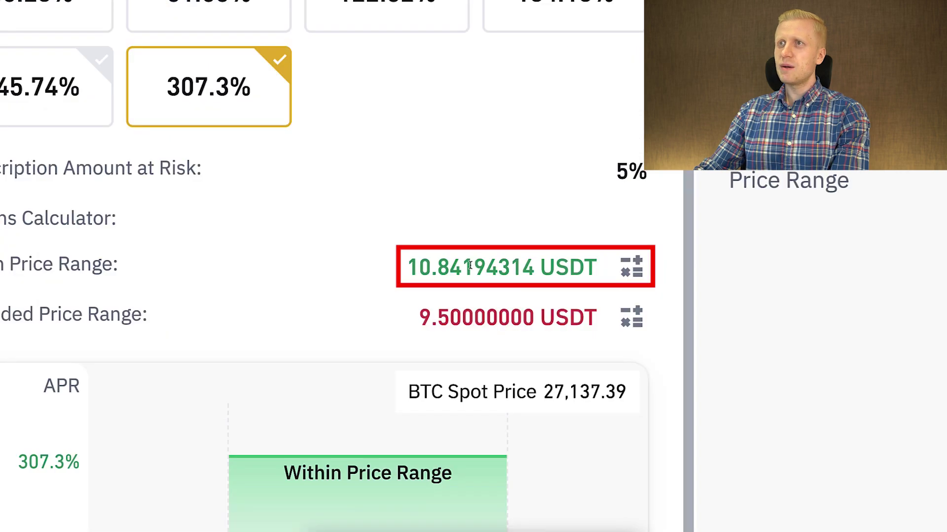
{"action": "double_click", "coordinate": [470, 266]}
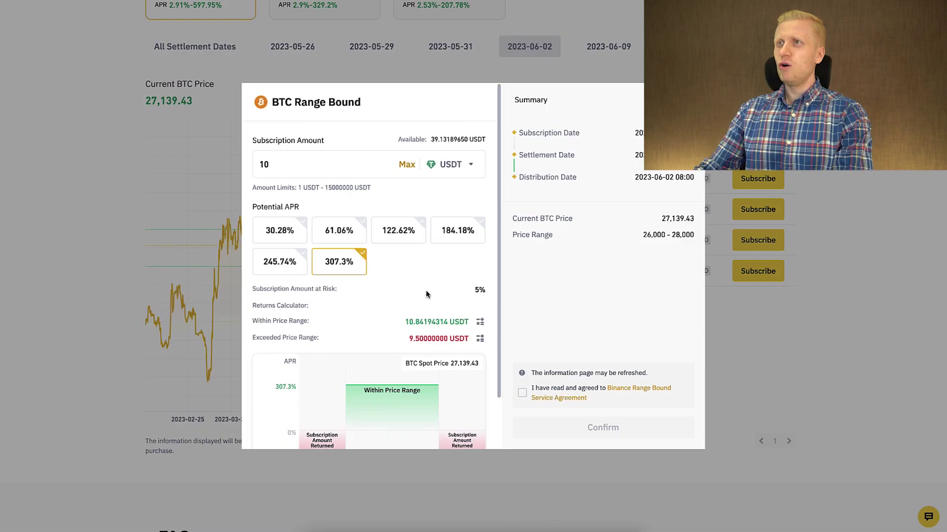
{"action": "scroll", "coordinate": [443, 326], "scroll_direction": "down", "scroll_amount": 1}
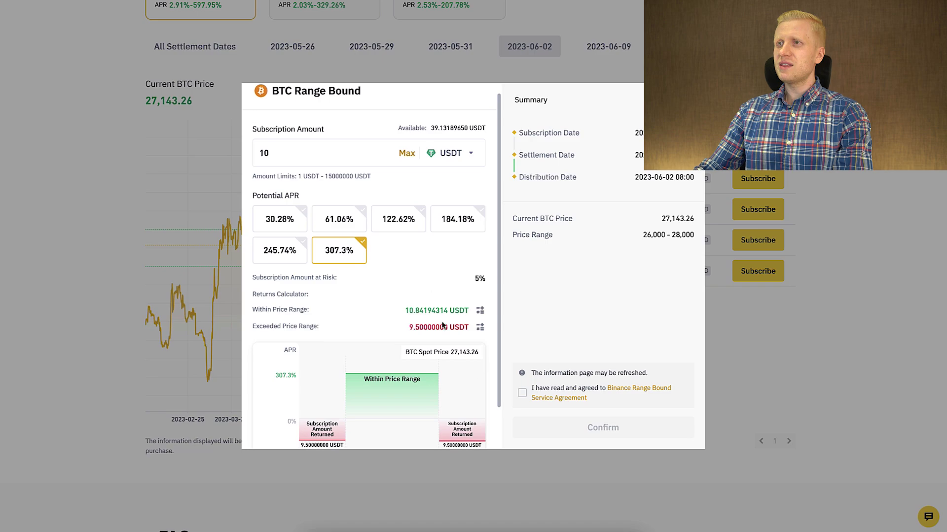
Step: Accept the Binance Range Bound Service Agreement and confirm the 10 USDT subscription after reviewing the cancellation notice
{"action": "left_click", "coordinate": [521, 395]}
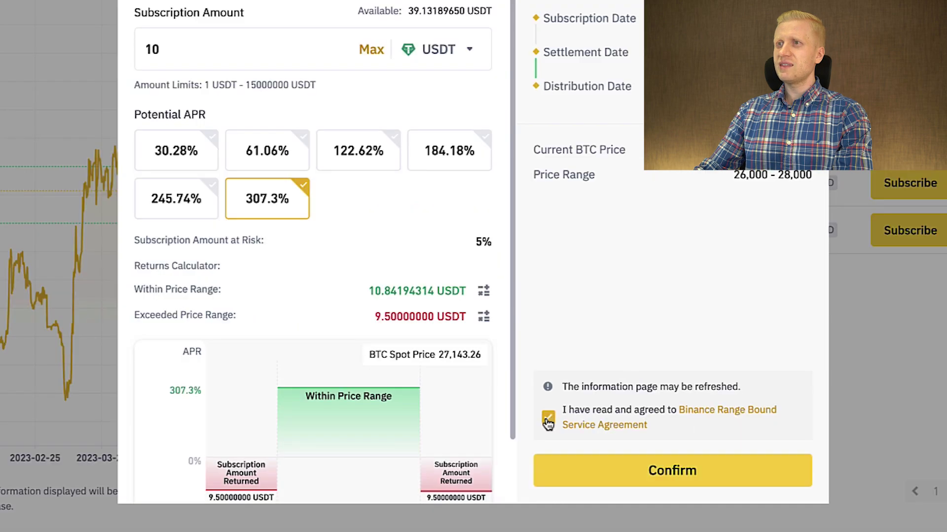
{"action": "left_click", "coordinate": [635, 482]}
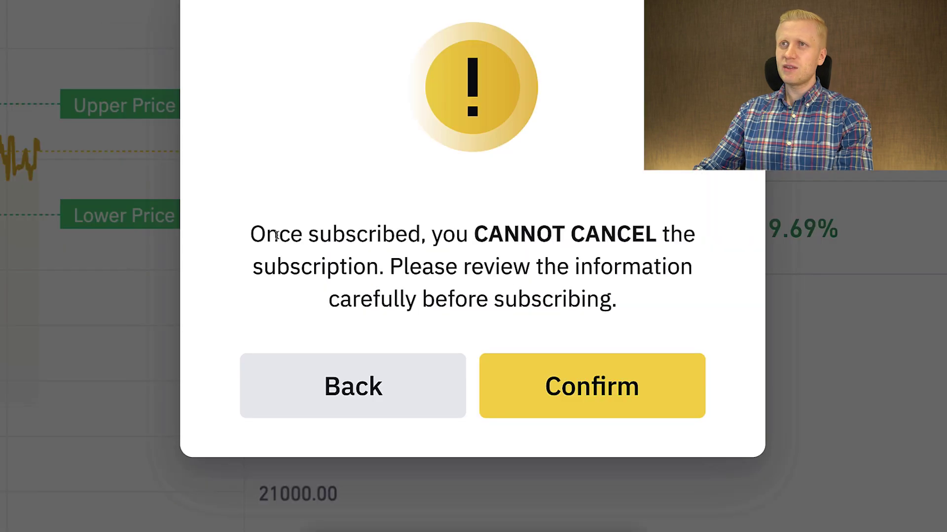
{"action": "left_click_drag", "start_coordinate": [277, 235], "coordinate": [436, 235]}
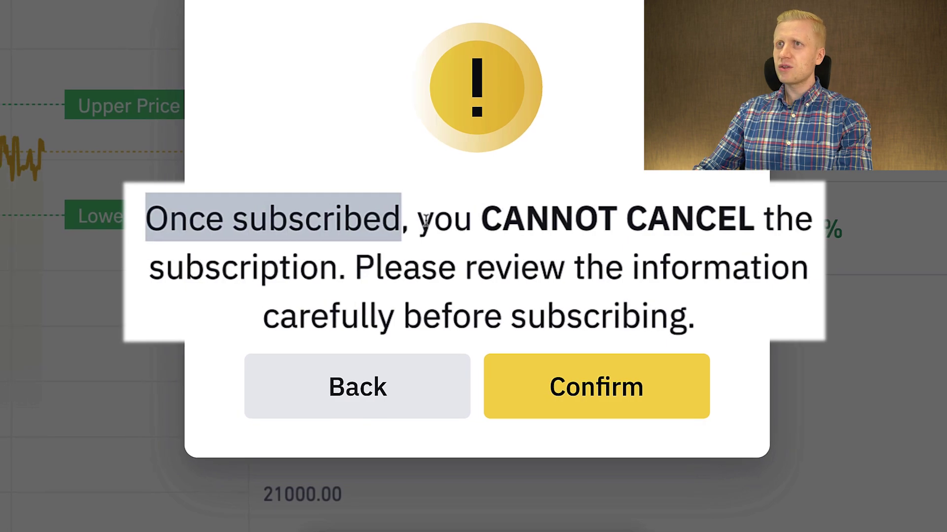
{"action": "left_click_drag", "start_coordinate": [383, 263], "coordinate": [712, 308]}
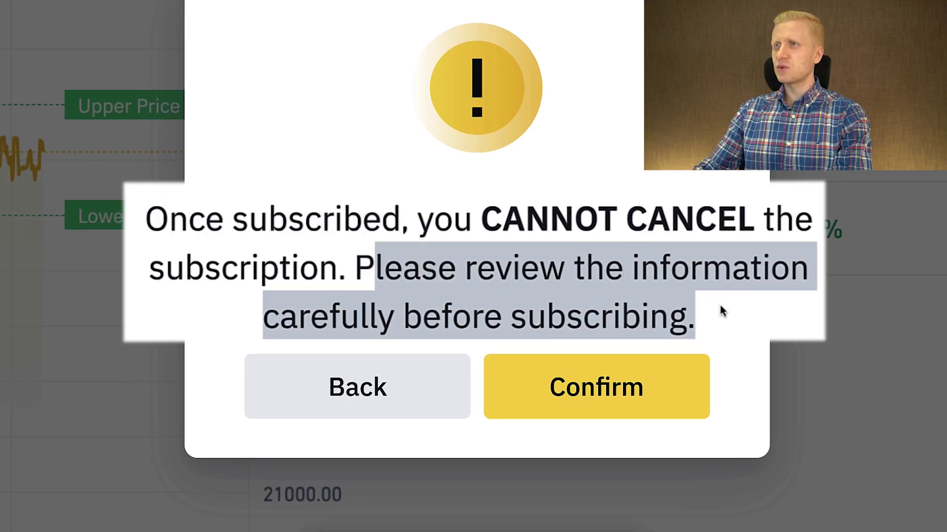
{"action": "left_click", "coordinate": [611, 395]}
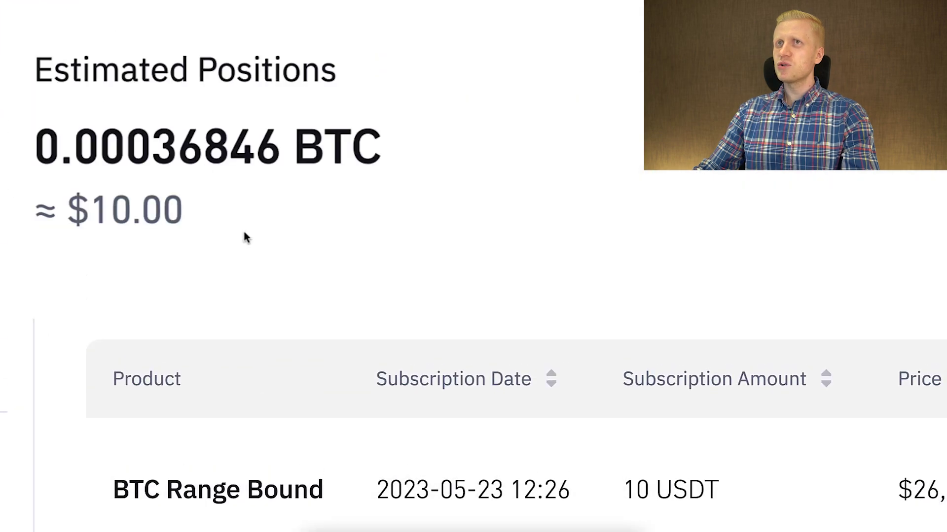
Step: Examine the BTC Range Bound holding, highlighting its estimated position value and status, and review its settlement date, risk and APR
{"action": "left_click_drag", "start_coordinate": [188, 249], "coordinate": [146, 220]}
{"action": "left_click", "coordinate": [212, 315]}
{"action": "scroll", "coordinate": [440, 385], "scroll_direction": "down", "scroll_amount": 4}
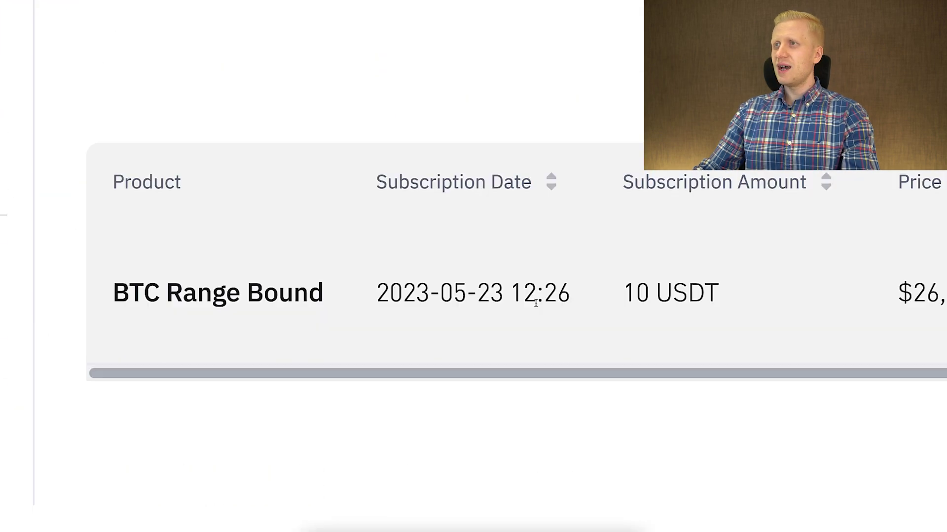
{"action": "scroll", "coordinate": [554, 275], "scroll_direction": "right", "scroll_amount": 10}
{"action": "scroll", "coordinate": [555, 275], "scroll_direction": "right", "scroll_amount": 10}
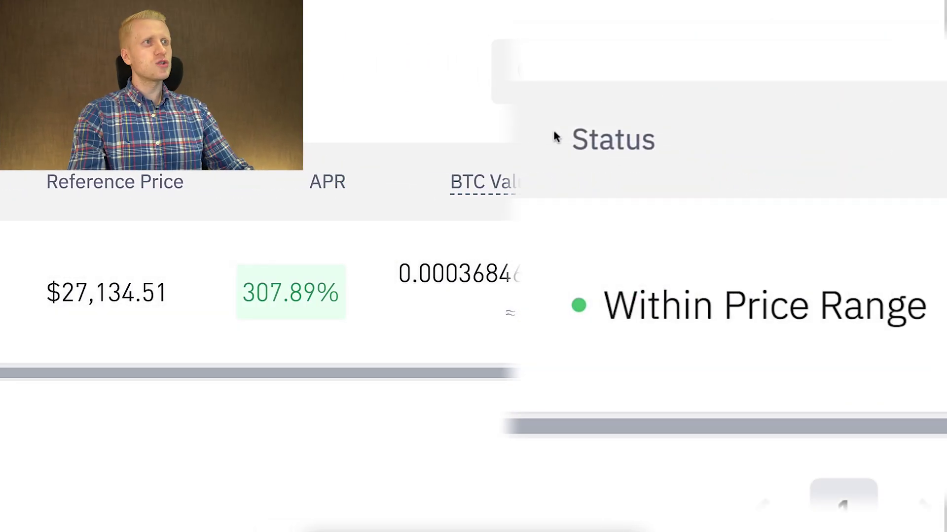
{"action": "left_click_drag", "start_coordinate": [554, 133], "coordinate": [634, 173]}
{"action": "left_click_drag", "start_coordinate": [577, 297], "coordinate": [943, 306]}
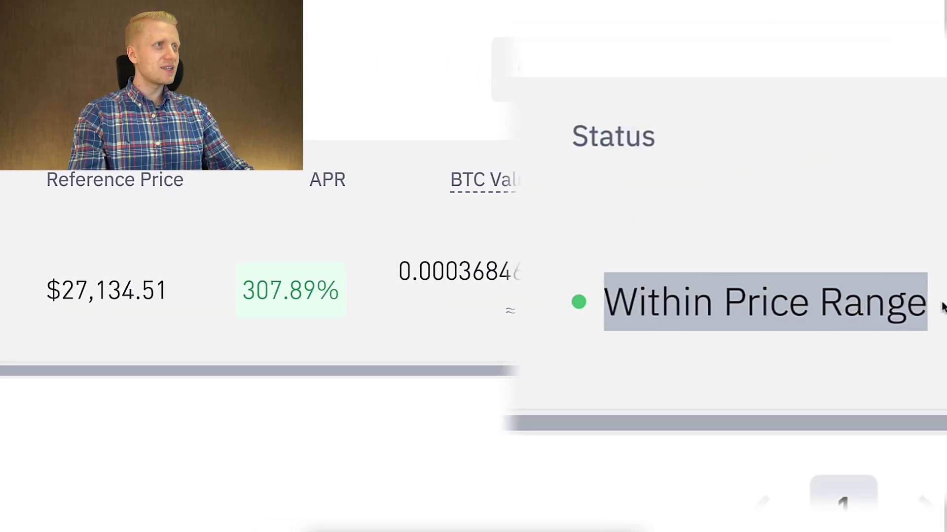
{"action": "left_click", "coordinate": [932, 306]}
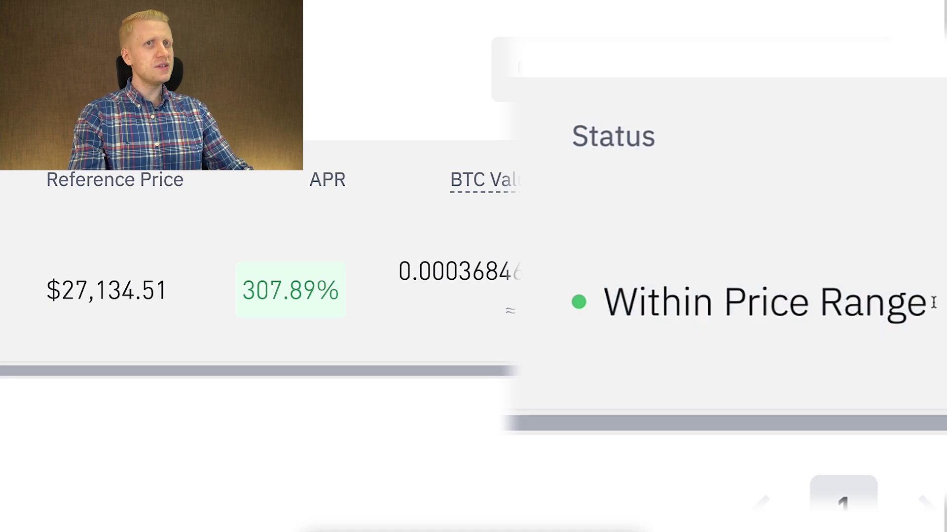
{"action": "scroll", "coordinate": [294, 298], "scroll_direction": "left", "scroll_amount": 5}
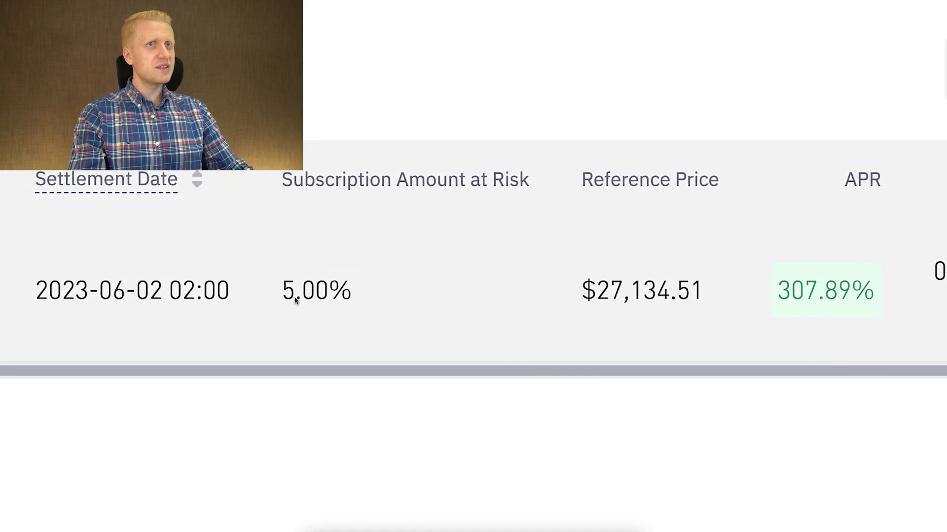
{"action": "scroll", "coordinate": [295, 301], "scroll_direction": "left", "scroll_amount": 2}
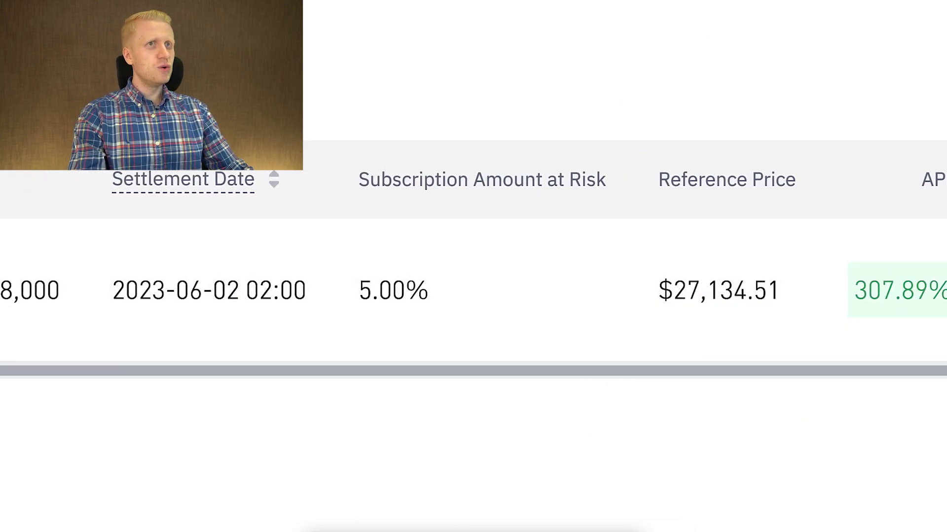
{"action": "scroll", "coordinate": [546, 296], "scroll_direction": "left", "scroll_amount": 5}
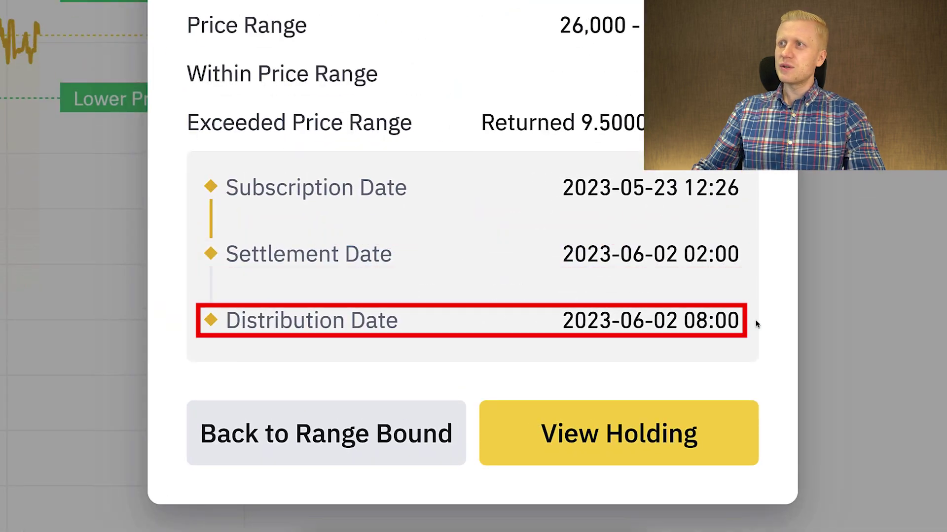
Step: Highlight the distribution date in the subscription summary
{"action": "left_click_drag", "start_coordinate": [756, 324], "coordinate": [228, 323]}
{"action": "left_click", "coordinate": [229, 324]}
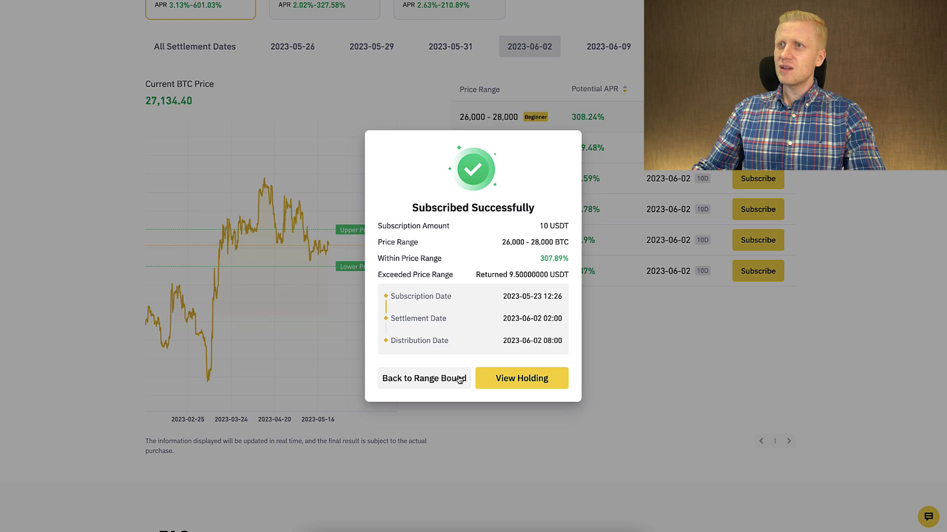
Step: Return to the Range Bound product page and bring up the available wallet and account destinations
{"action": "left_click", "coordinate": [437, 432]}
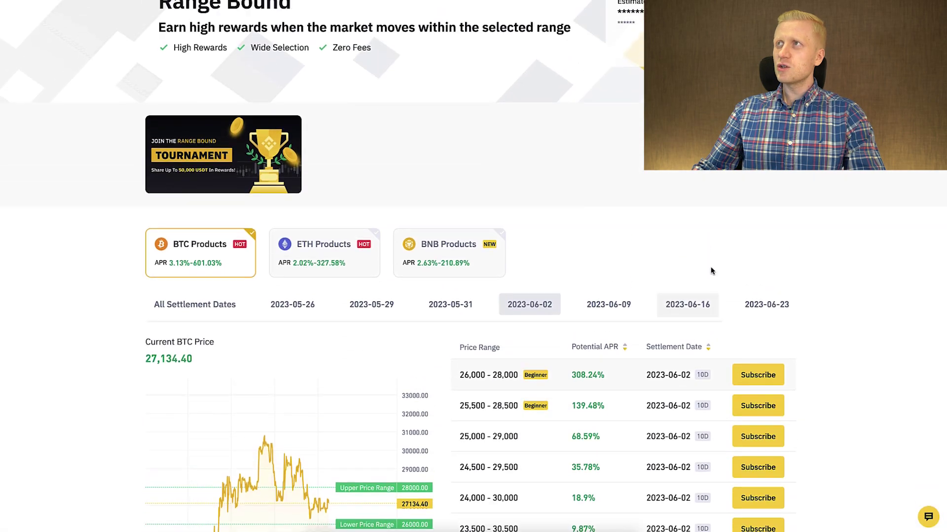
{"action": "scroll", "coordinate": [712, 271], "scroll_direction": "up", "scroll_amount": 3}
{"action": "mouse_move", "coordinate": [779, 13]}
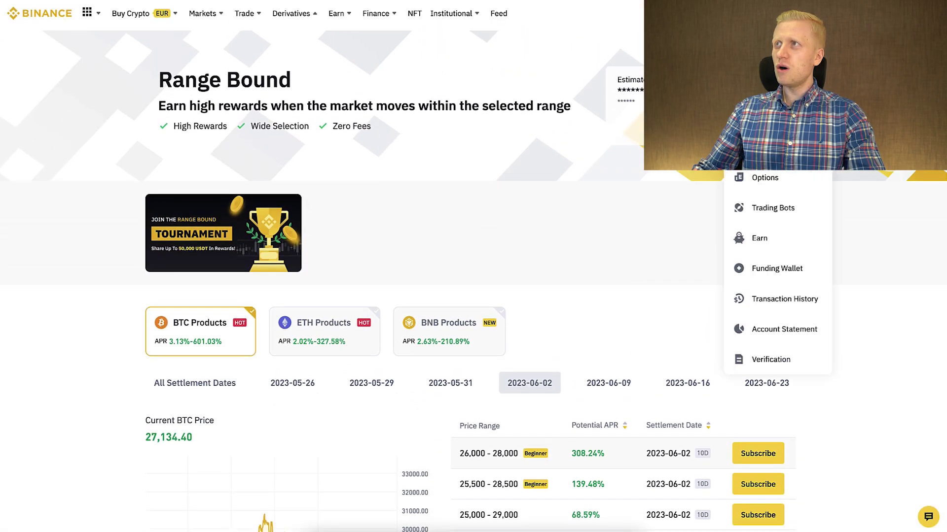
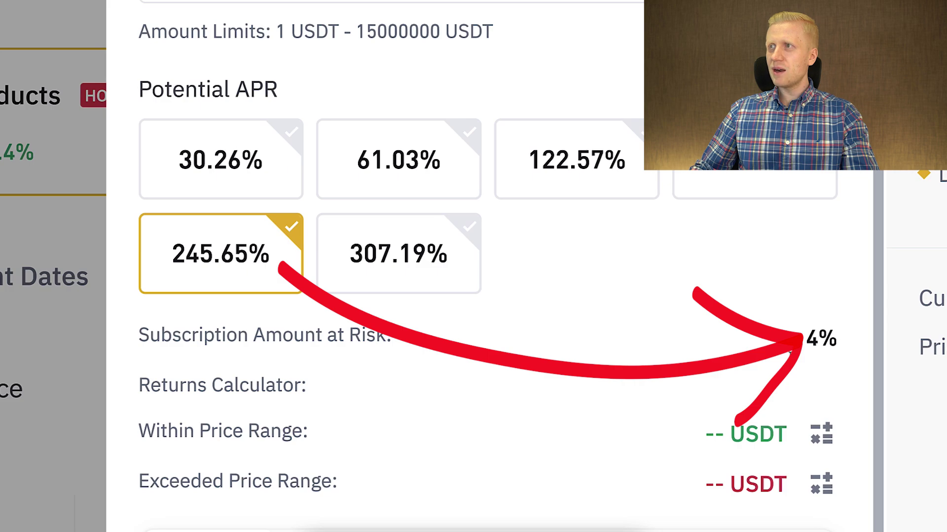
Step: Compare the subscription amount at risk across progressively lower potential APR options, finishing with 30.26% selected
{"action": "double_click", "coordinate": [830, 339]}
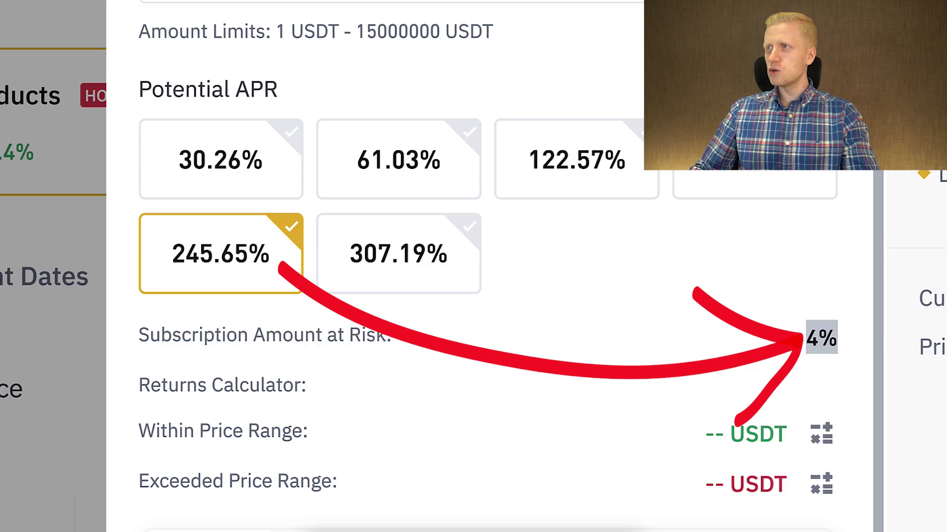
{"action": "left_click", "coordinate": [772, 174]}
{"action": "left_click", "coordinate": [625, 182]}
{"action": "left_click", "coordinate": [449, 189]}
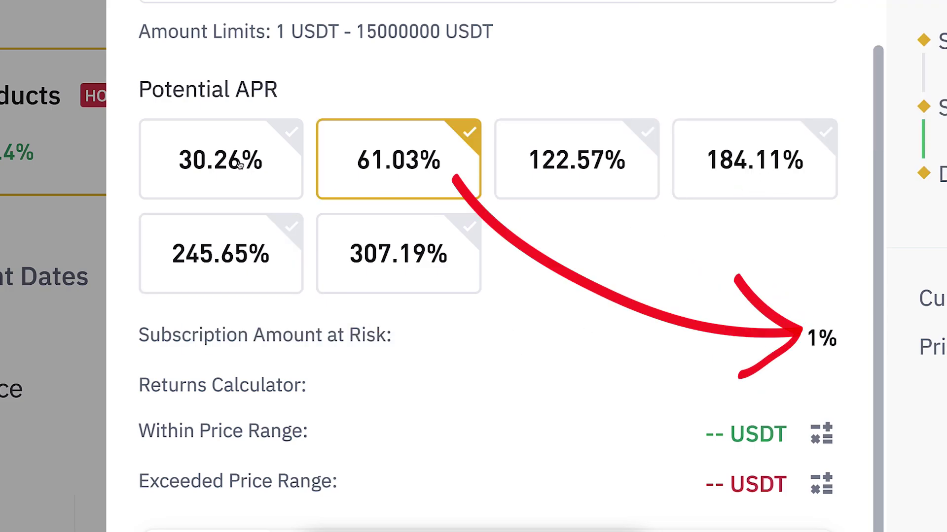
{"action": "left_click", "coordinate": [209, 159]}
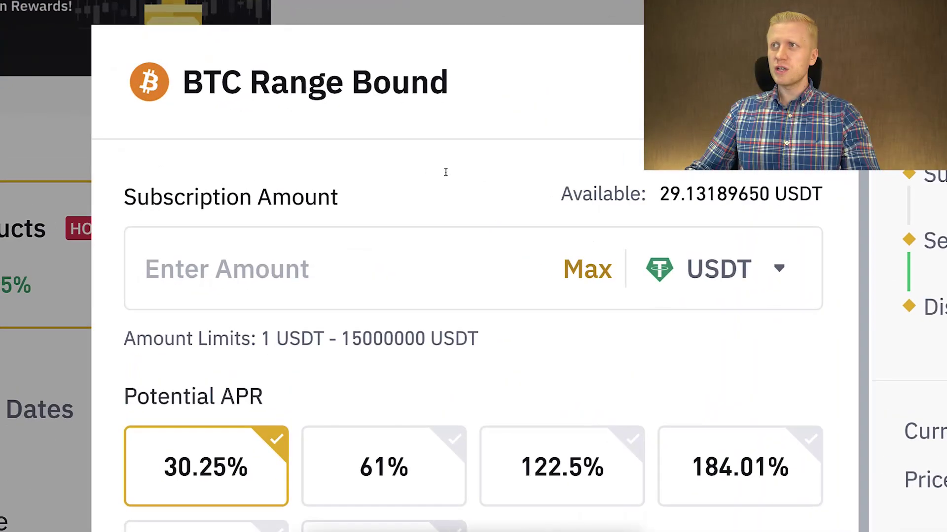
Step: Bring up the currency choices for the BTC Range Bound subscription amount
{"action": "left_click", "coordinate": [695, 269]}
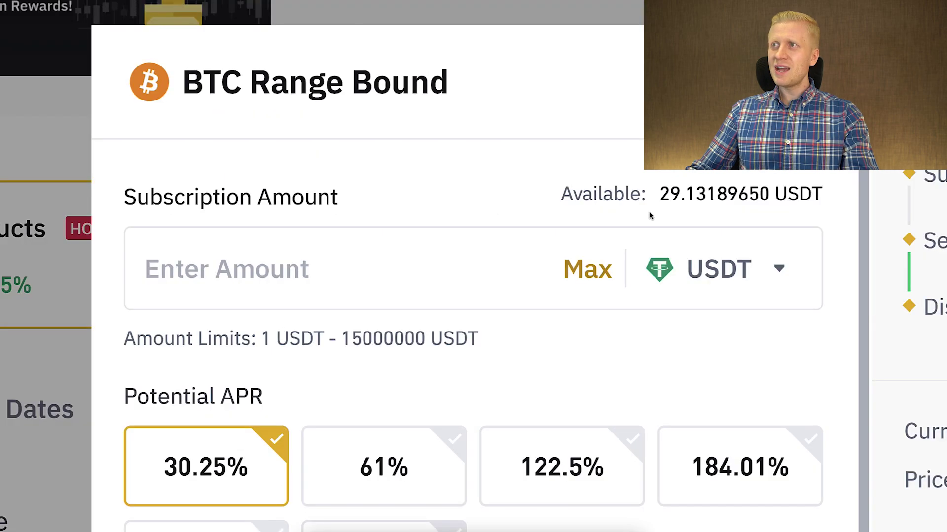
{"action": "left_click", "coordinate": [762, 268]}
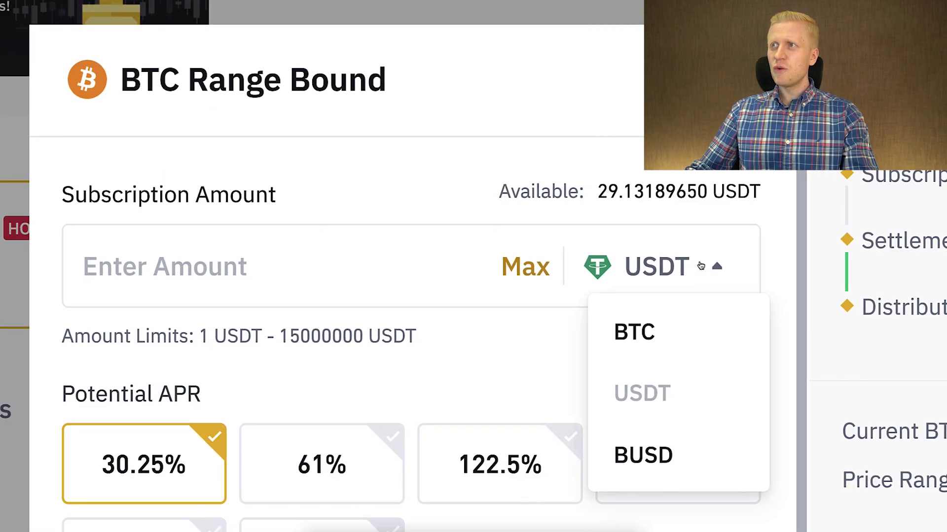